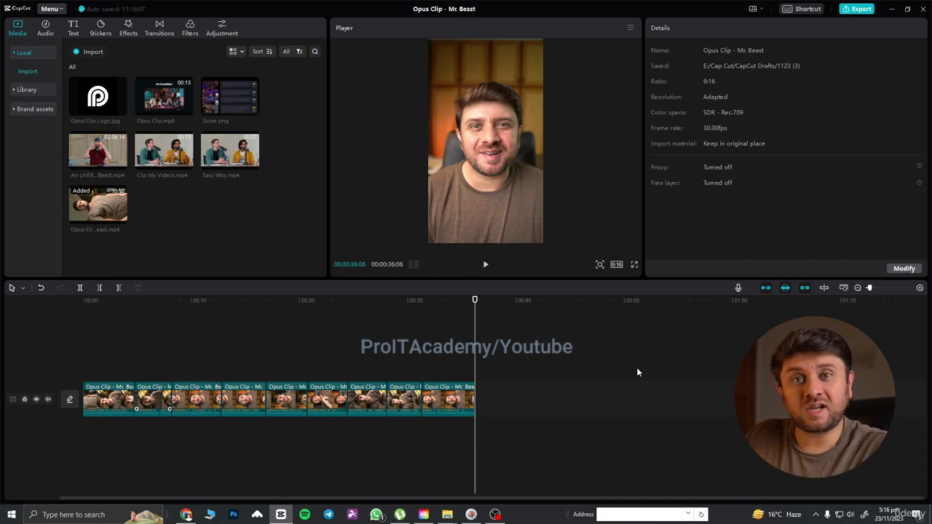
Step: Return the playhead to the start of the timeline and set the auto captions language to English
scroll(544, 377, "up", 1)
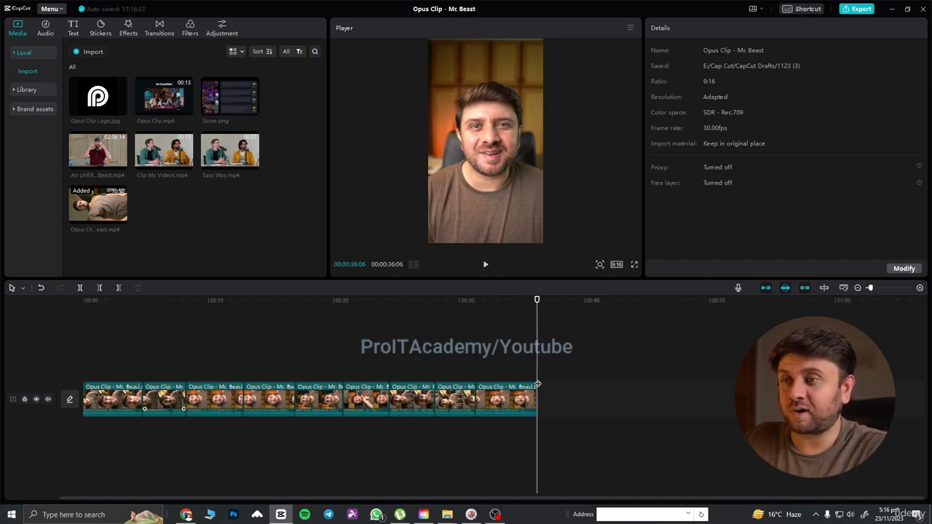
left_click_drag(537, 302, 77, 336)
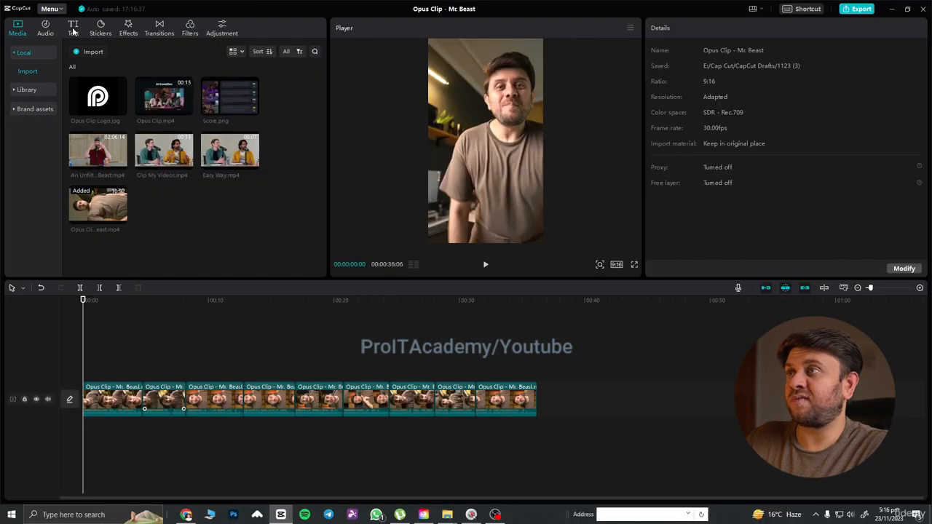
left_click(73, 29)
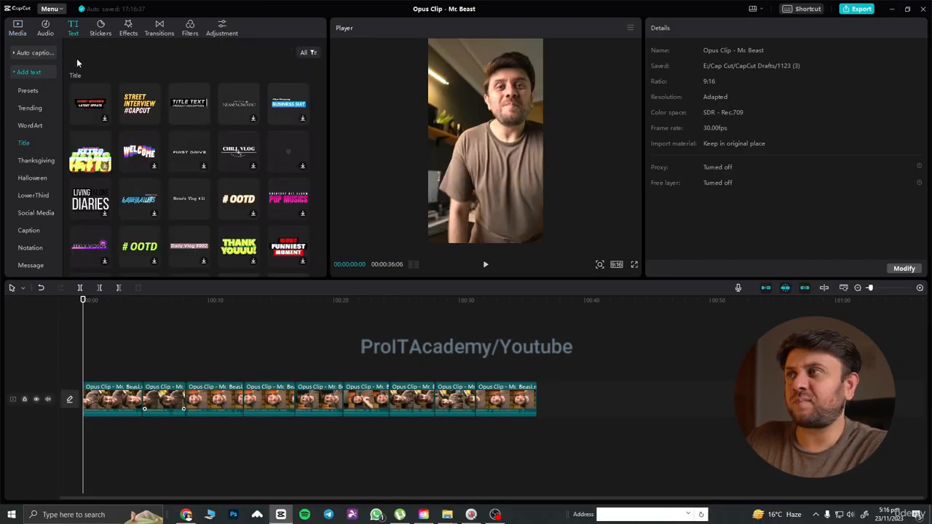
left_click(16, 75)
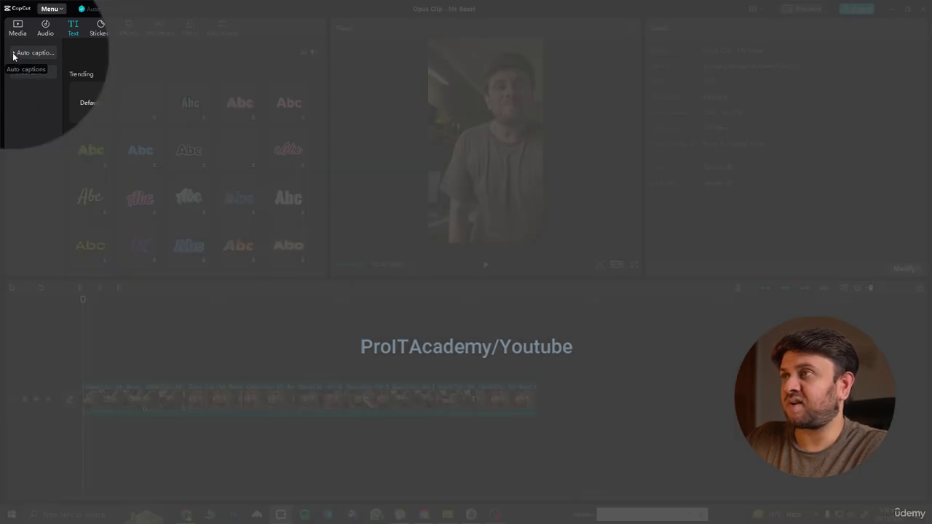
left_click(16, 55)
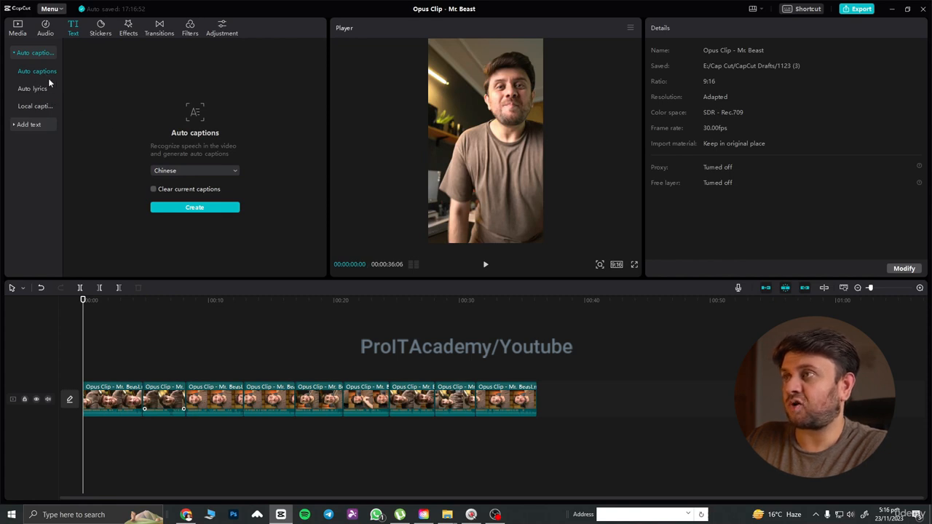
left_click(178, 171)
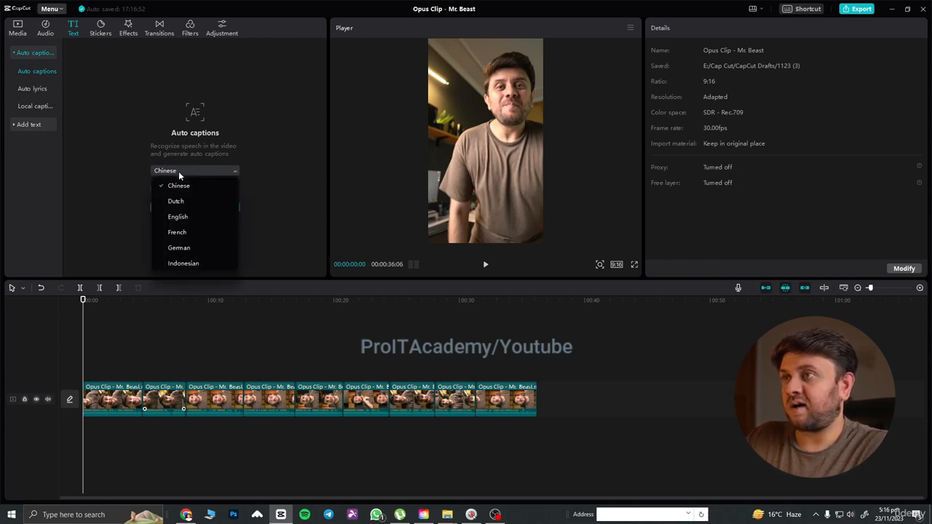
left_click(182, 216)
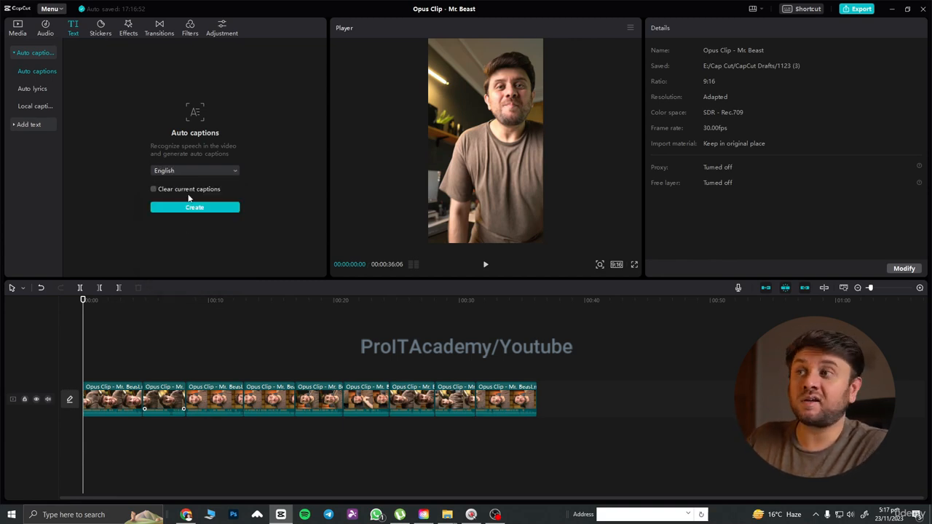
Step: Look through the other caption languages, keep English, generate the auto captions, and play the first few seconds to preview them
left_click(195, 172)
scroll(205, 209, "down", 5)
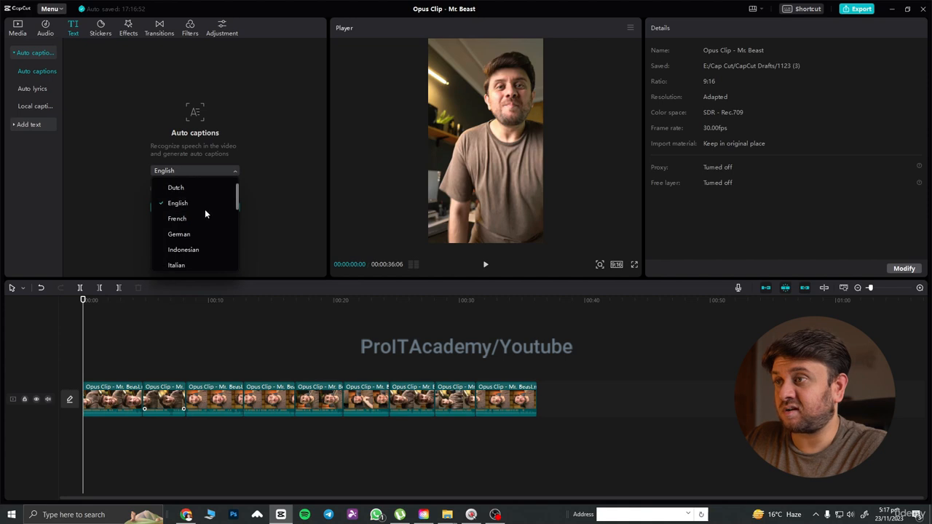
scroll(205, 209, "down", 3)
scroll(204, 214, "up", 6)
left_click(276, 209)
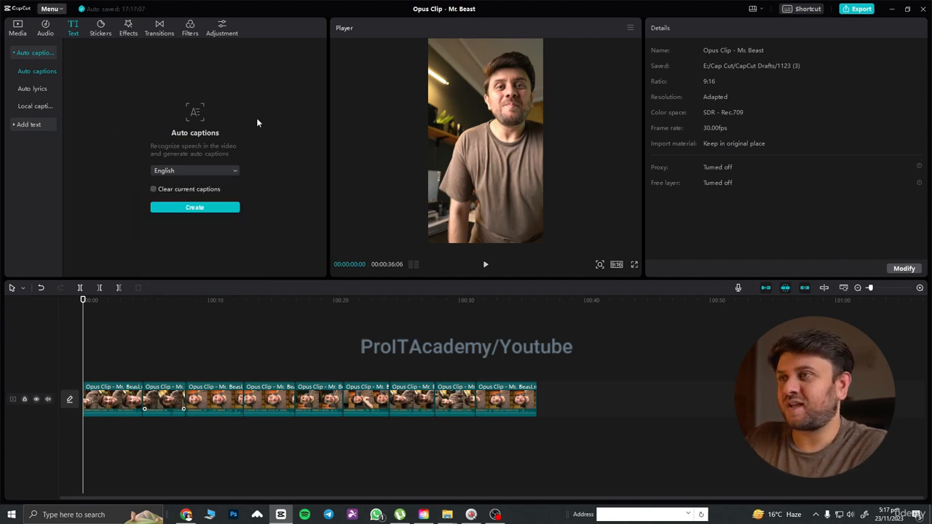
left_click(209, 209)
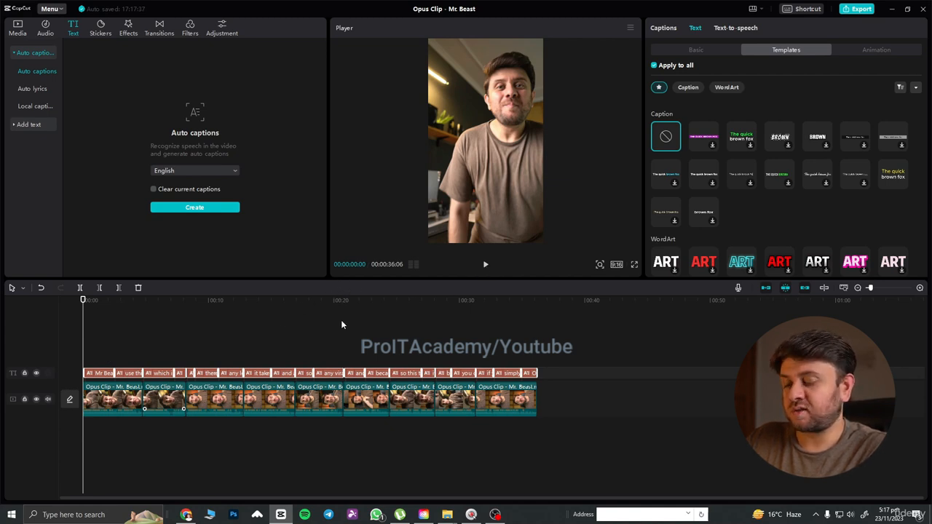
key("space")
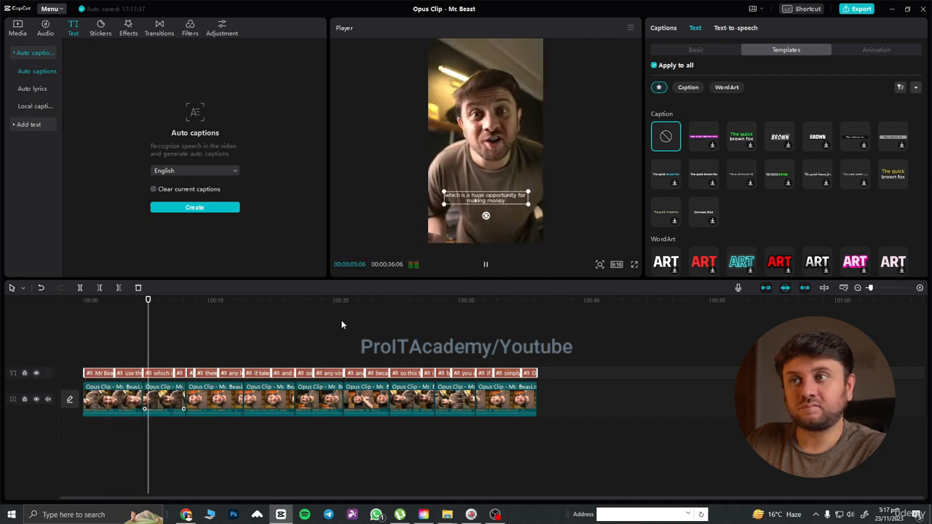
key("space")
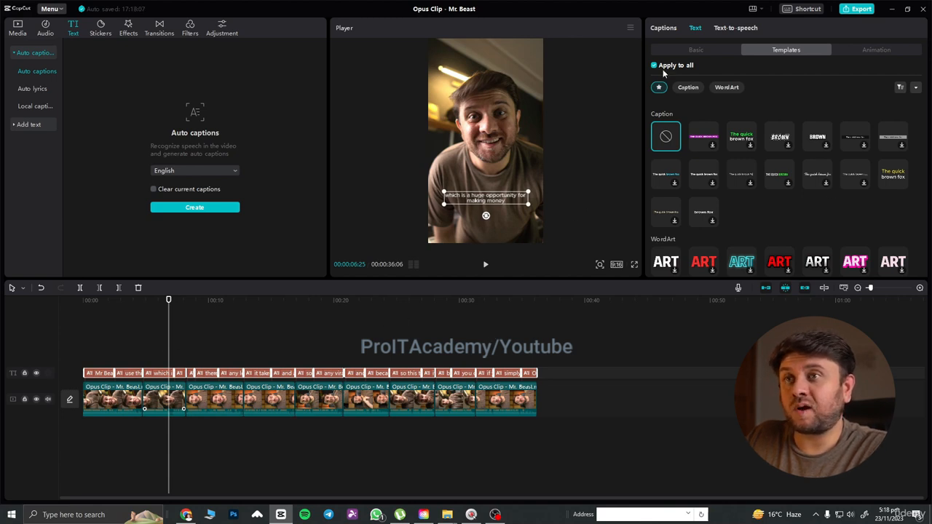
Step: Set the font of all captions to Zilap Nitro and their line spacing to 20
left_click(696, 50)
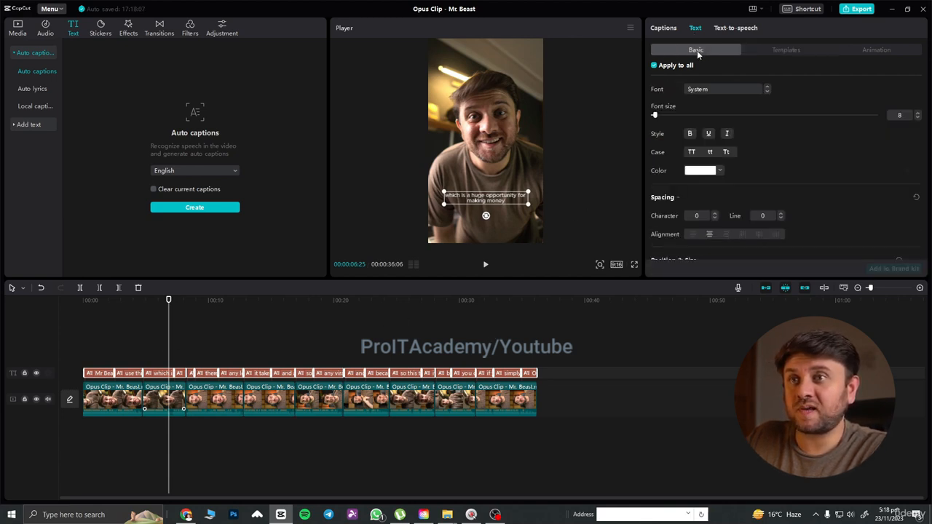
left_click(727, 89)
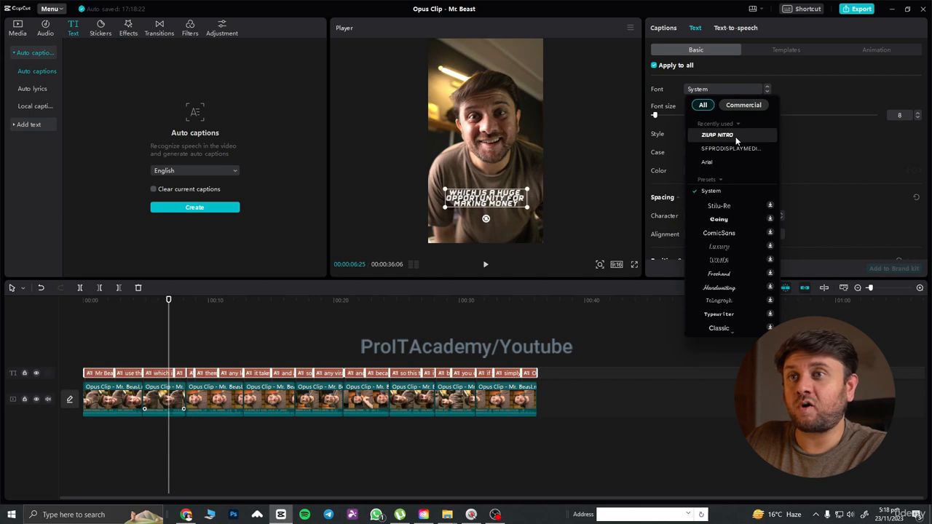
left_click(733, 135)
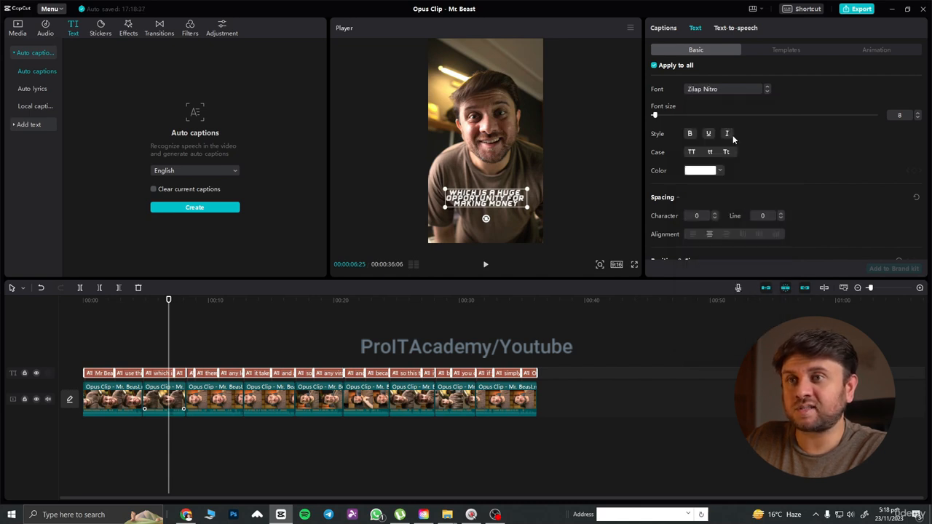
double_click(765, 215)
type("20")
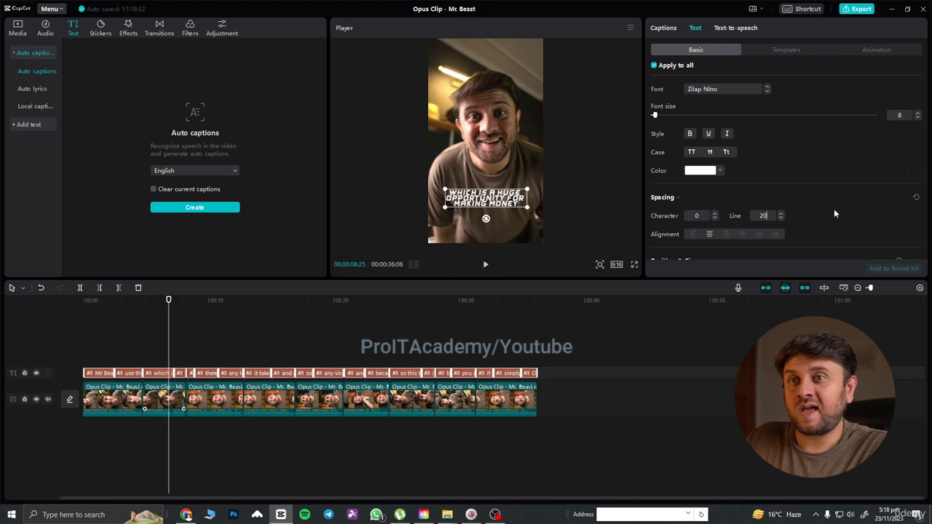
key("Return")
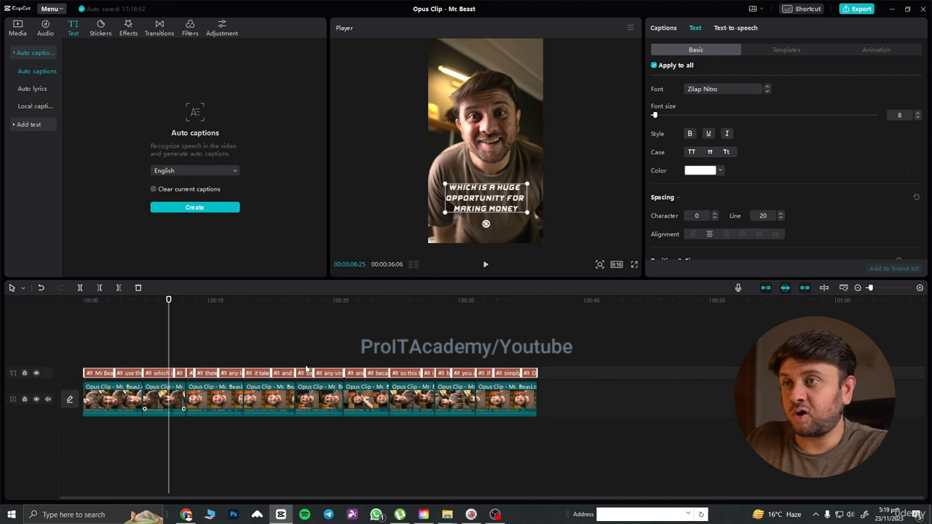
Step: Check the styled captions at other points of the timeline and select the caption "which is a huge opportunity for making money"
left_click_drag(168, 302, 216, 302)
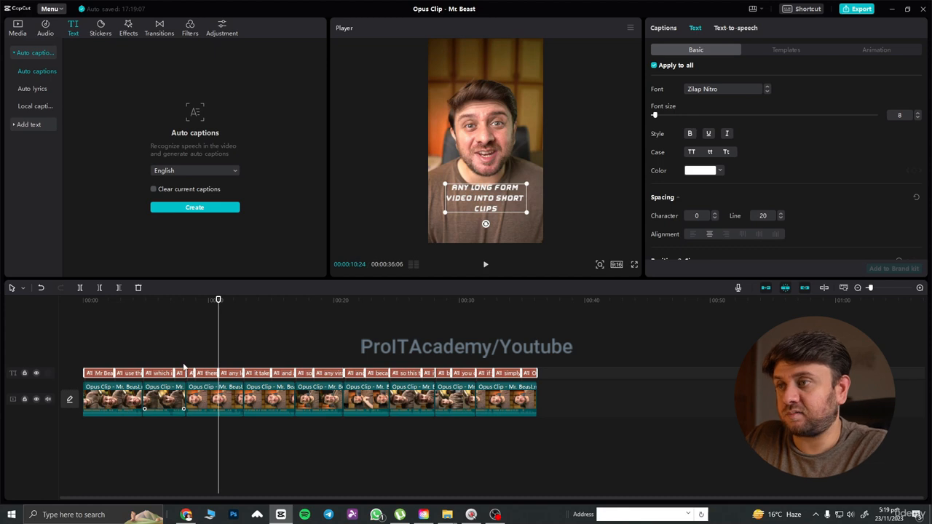
left_click(172, 347)
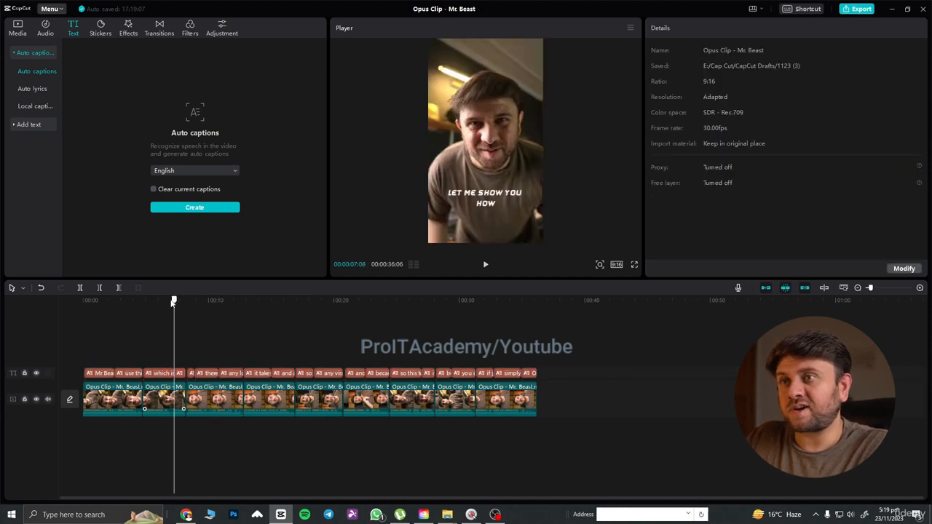
left_click_drag(174, 300, 166, 300)
left_click(161, 374)
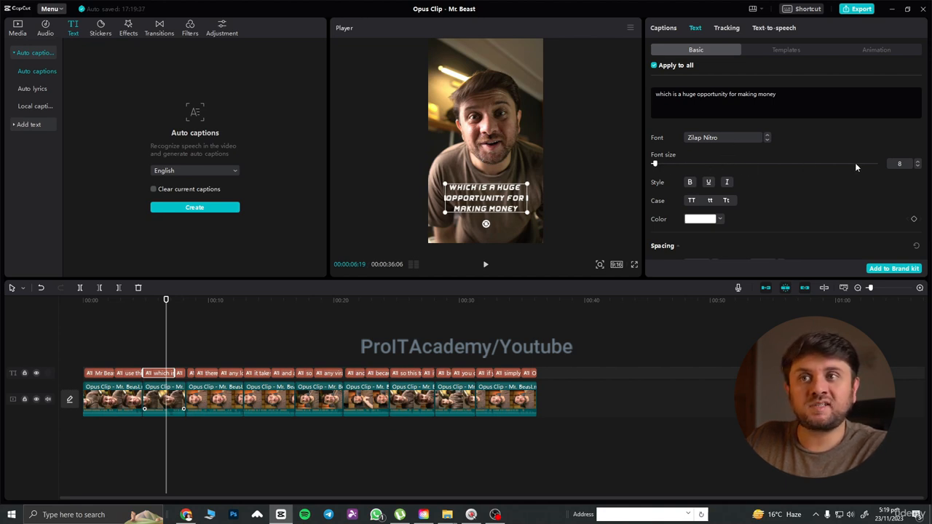
Step: Set the vertical (Y) position of the captions to -700
scroll(786, 185, "down", 5)
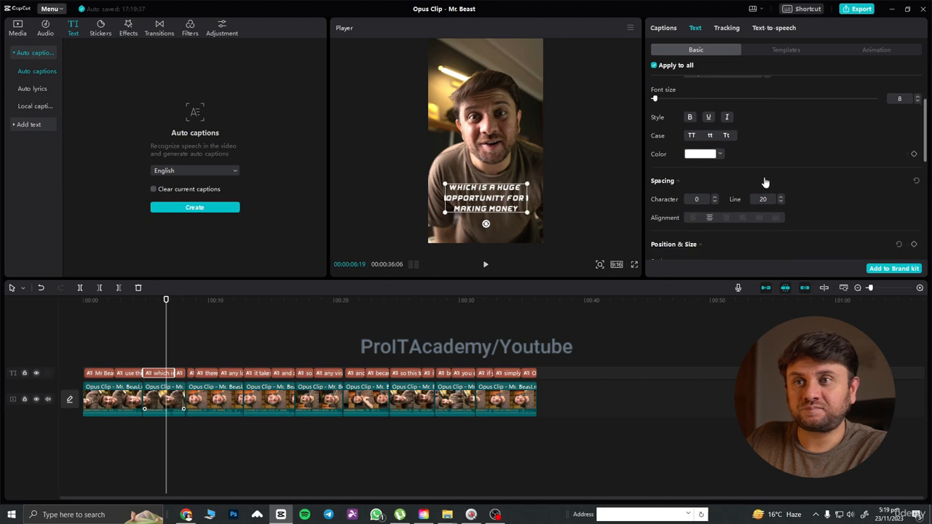
scroll(767, 175, "down", 1)
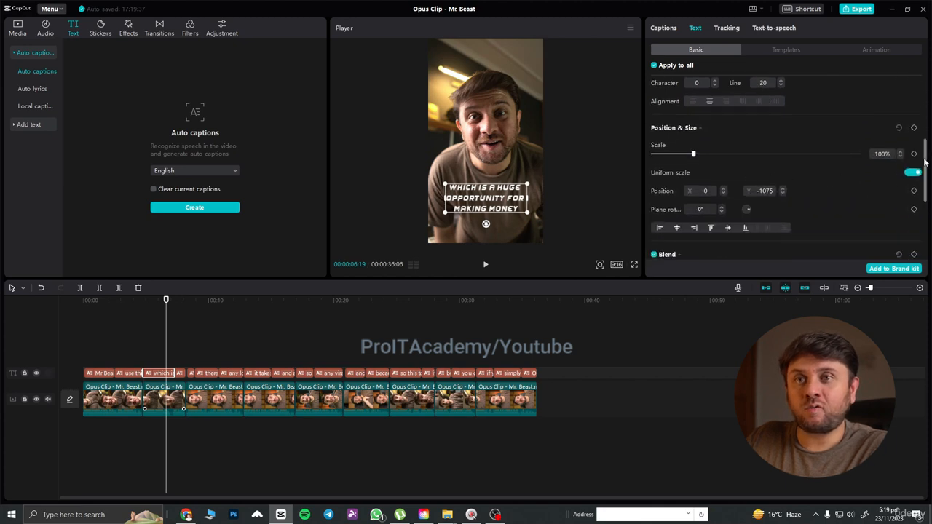
scroll(928, 162, "up", 1)
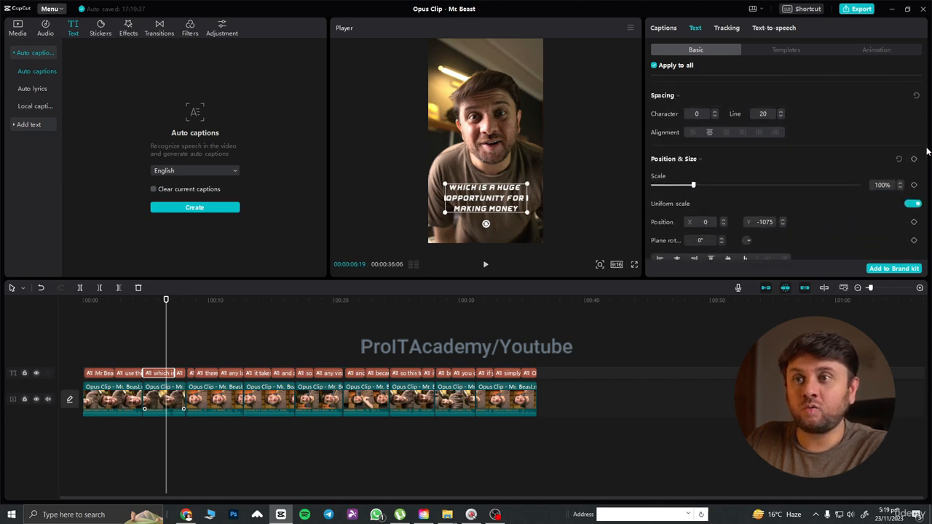
left_click(763, 223)
key("BackSpace")
type("-700")
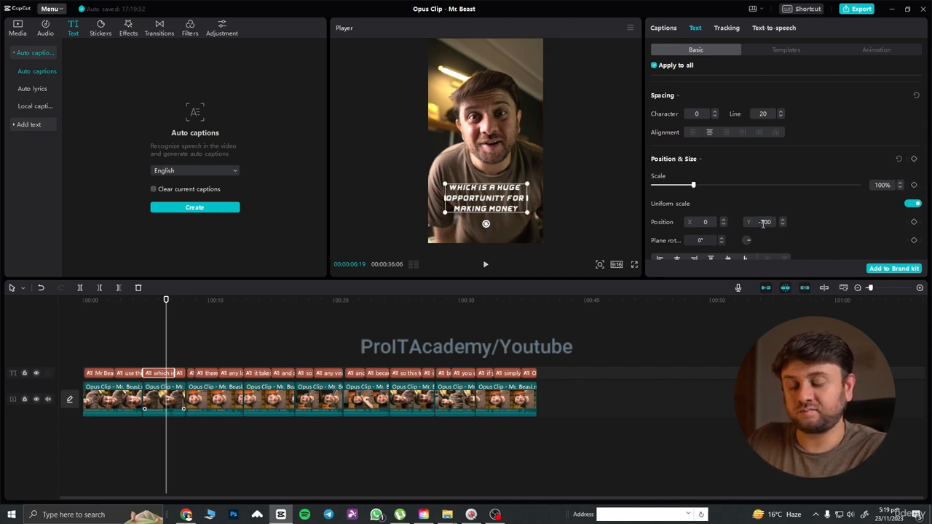
key("Return")
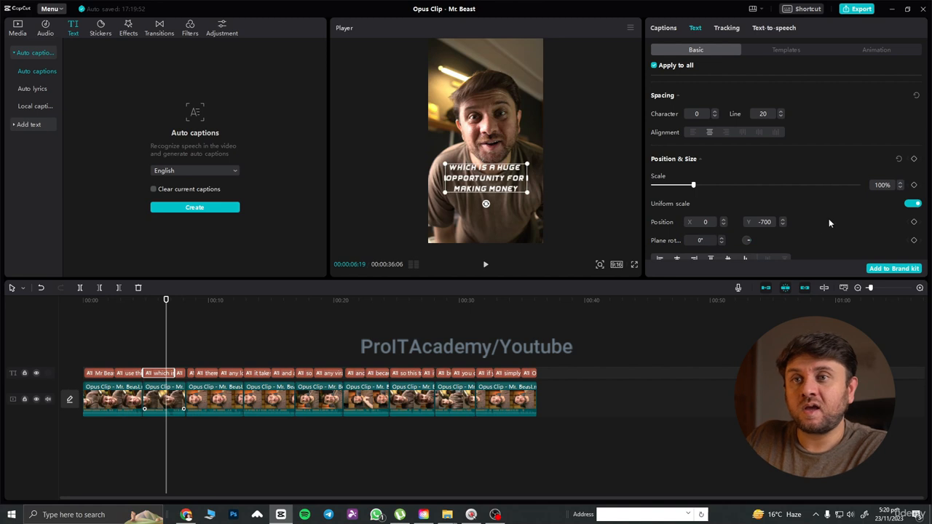
Step: Change the text color of the captions to yellow
scroll(848, 212, "down", 1)
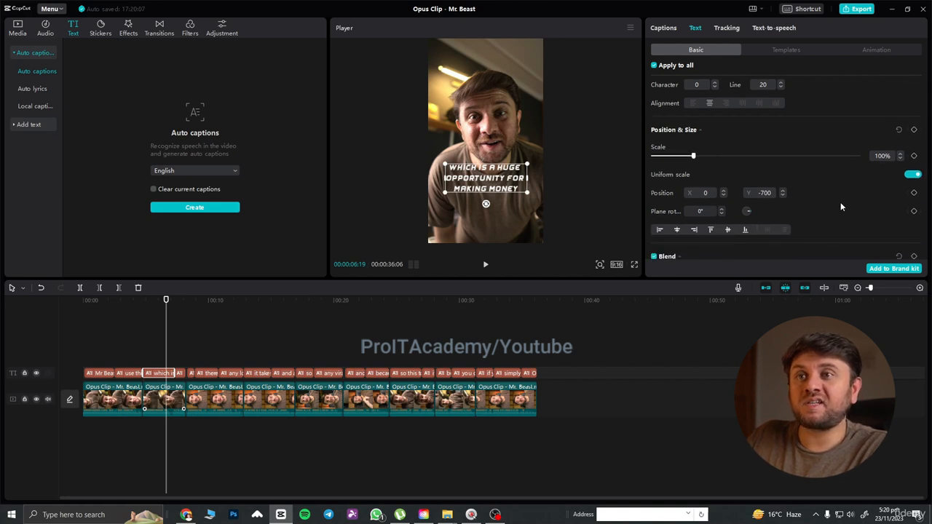
scroll(840, 206, "down", 2)
scroll(814, 197, "up", 4)
scroll(814, 192, "up", 4)
left_click(695, 220)
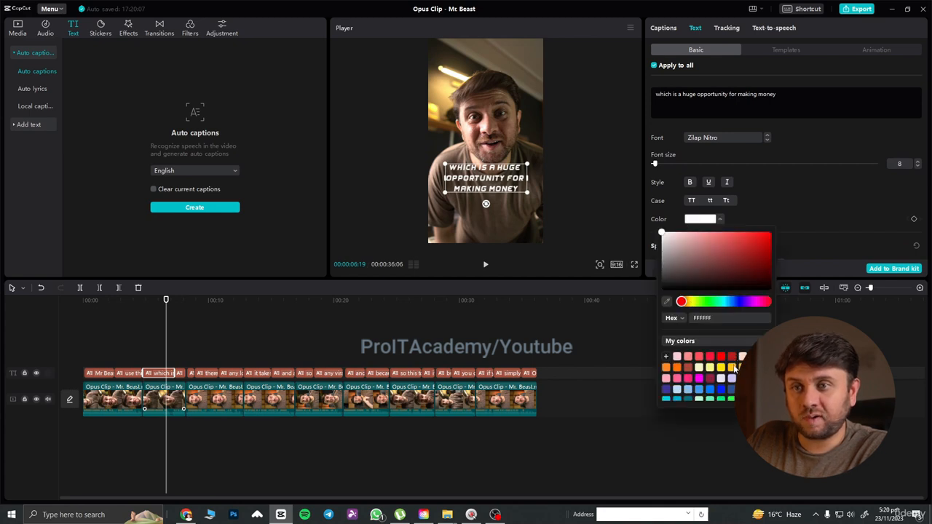
left_click(721, 369)
left_click(819, 207)
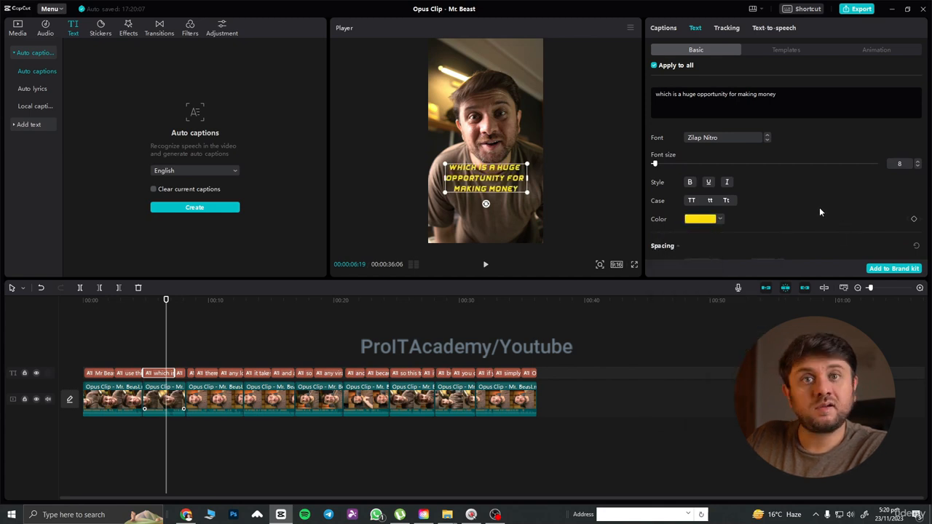
Step: Turn on the captions' shadow and set its color to pure red, FF0000
scroll(808, 182, "down", 2)
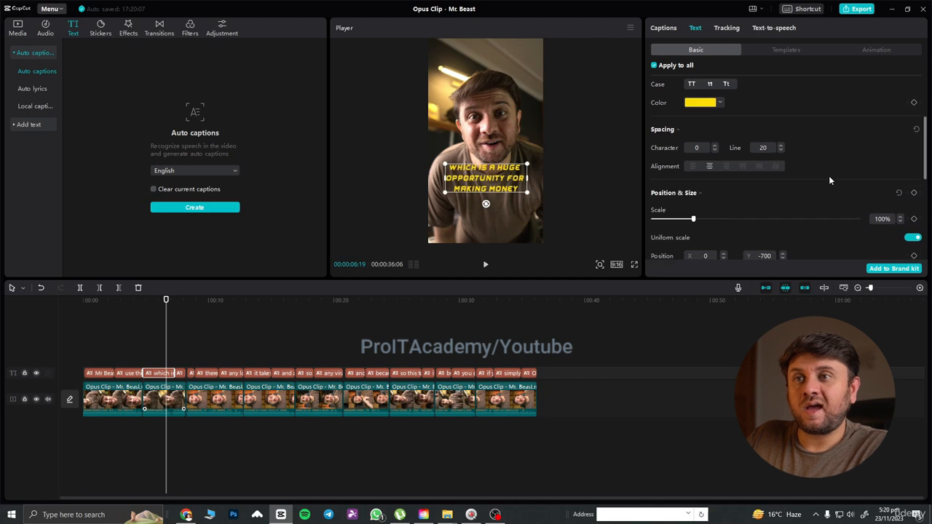
scroll(829, 175, "down", 5)
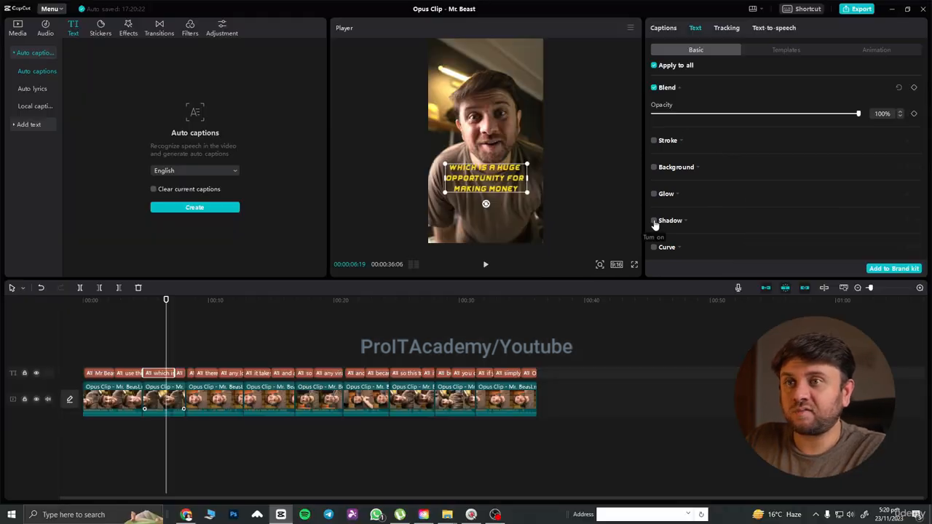
left_click(653, 222)
left_click(697, 239)
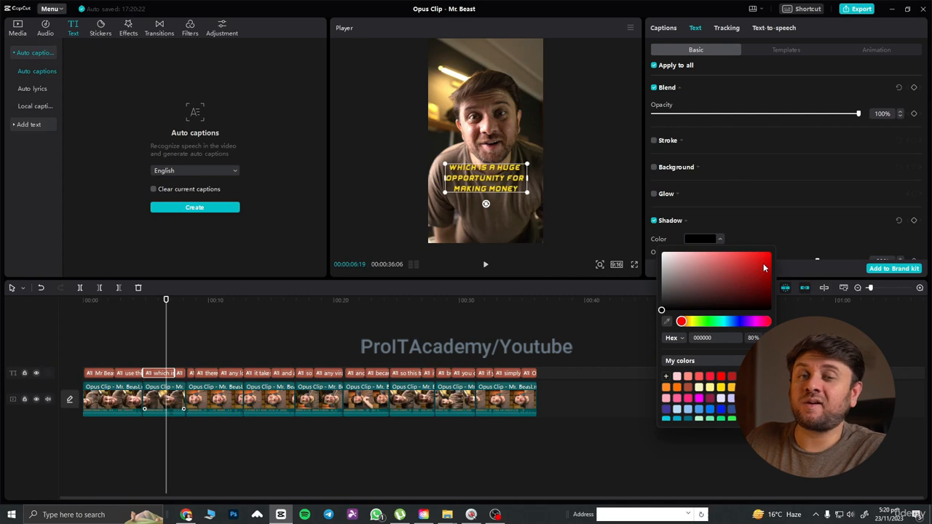
left_click_drag(764, 269, 776, 253)
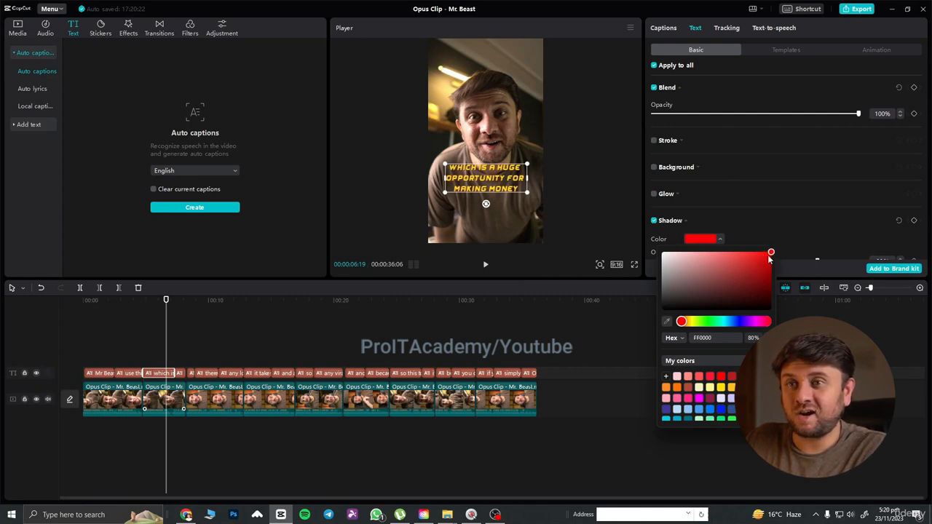
left_click(823, 213)
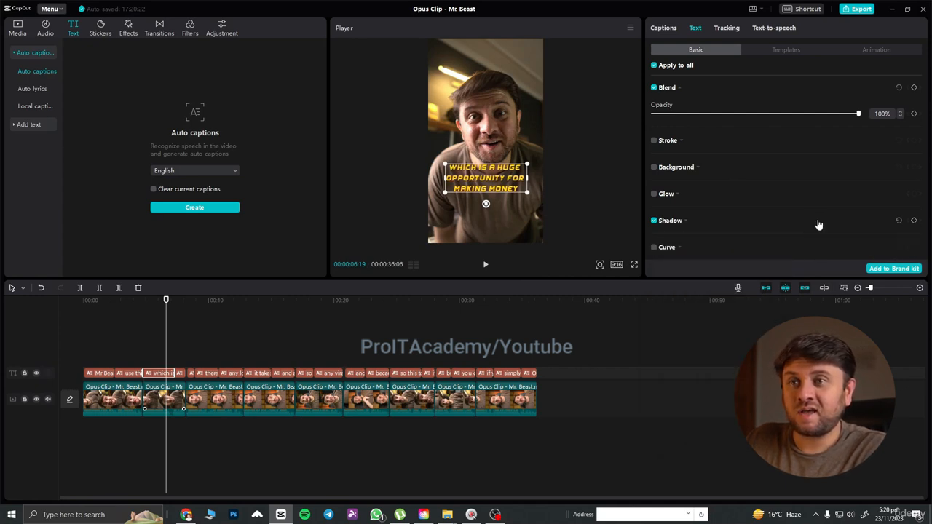
Step: Set the distance of the captions' red shadow to 30
left_click(766, 219)
scroll(786, 217, "down", 1)
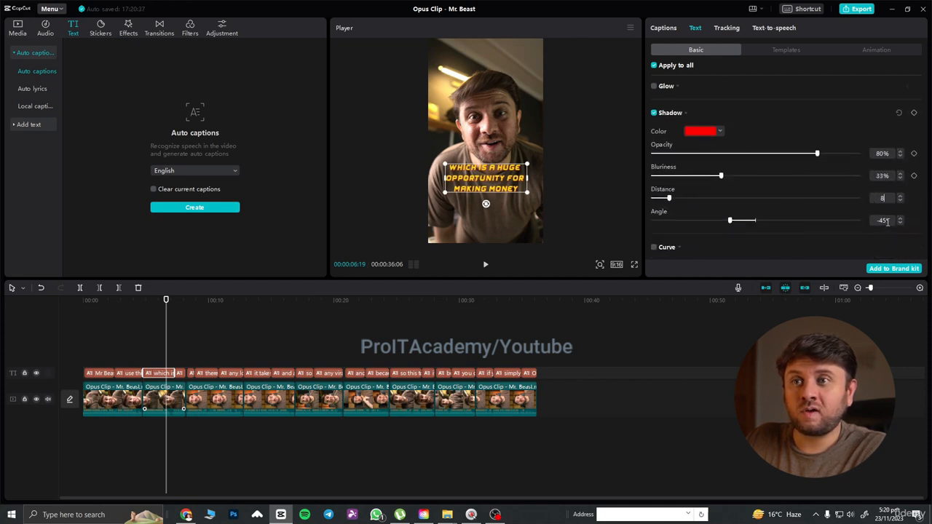
left_click(889, 198)
left_click(879, 199)
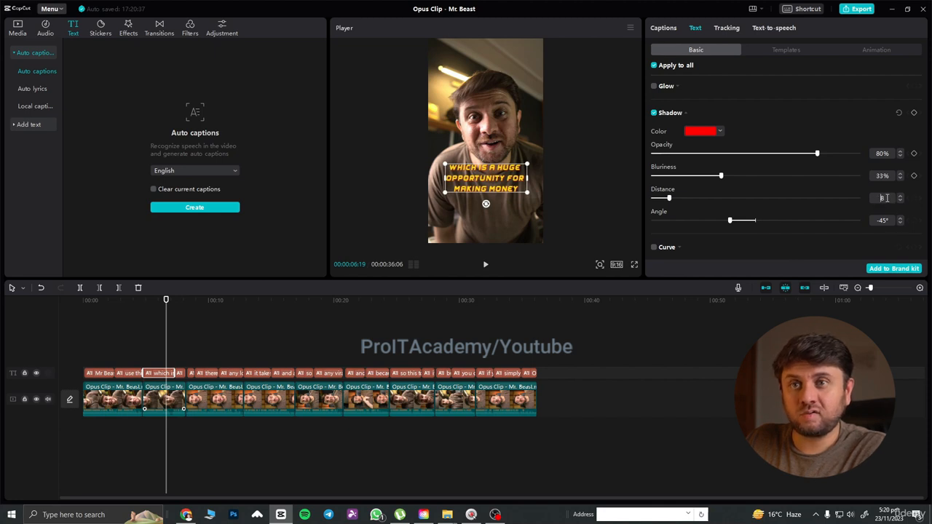
key("BackSpace")
type("30")
key("Return")
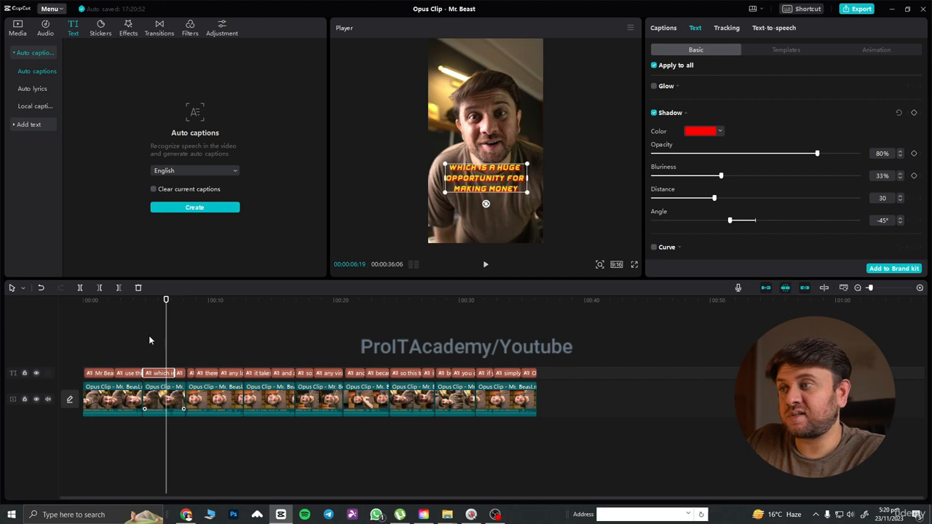
Step: Play the video from an earlier point to check how the captions look with the stronger shadow
left_click(115, 305)
key("space")
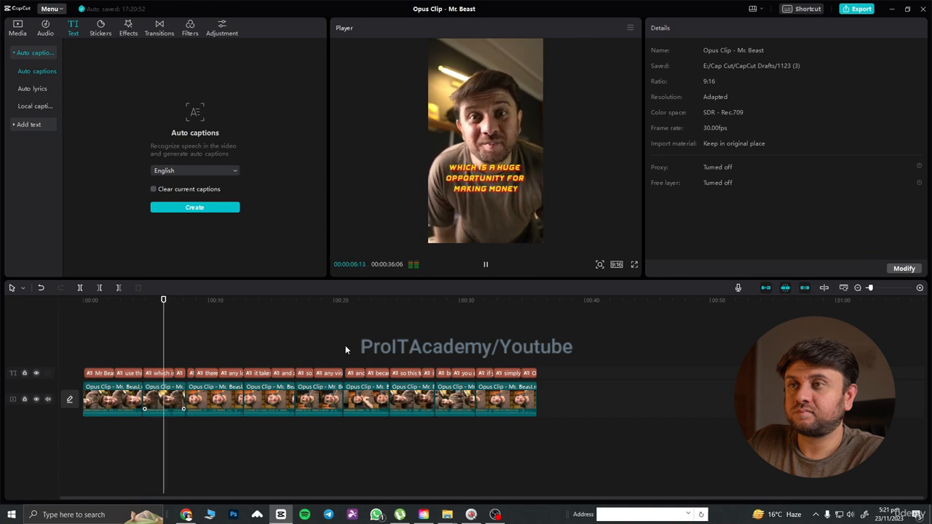
key("space")
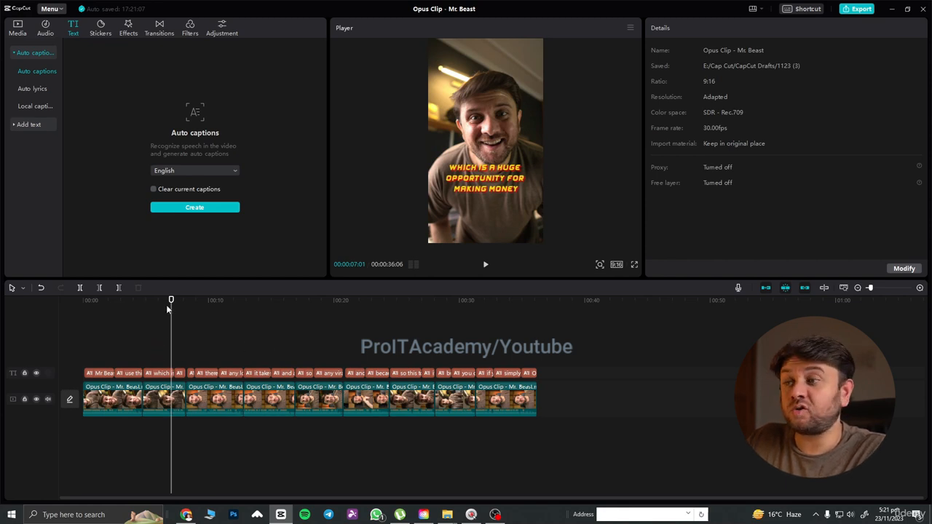
Step: Apply the Typewriter entrance (In) animation to the caption "which is a huge opportunity for making money"
left_click_drag(171, 300, 159, 376)
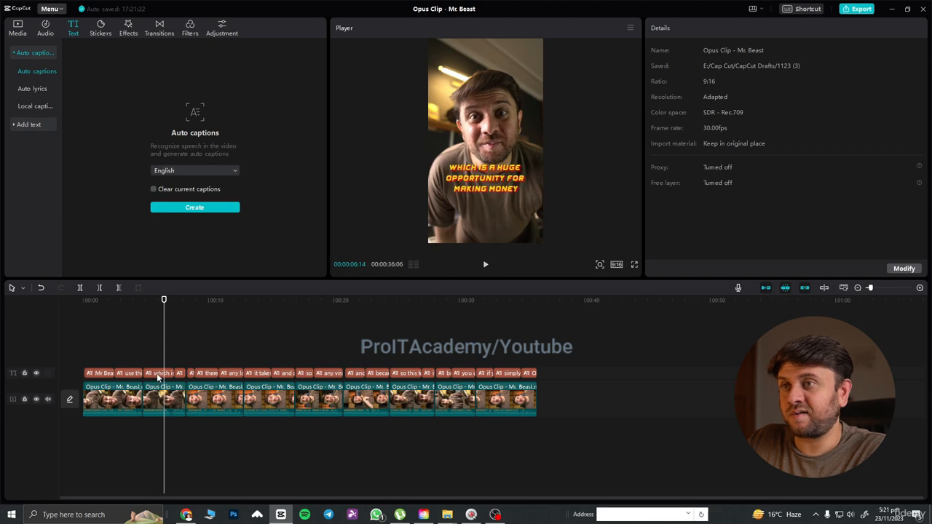
left_click(158, 373)
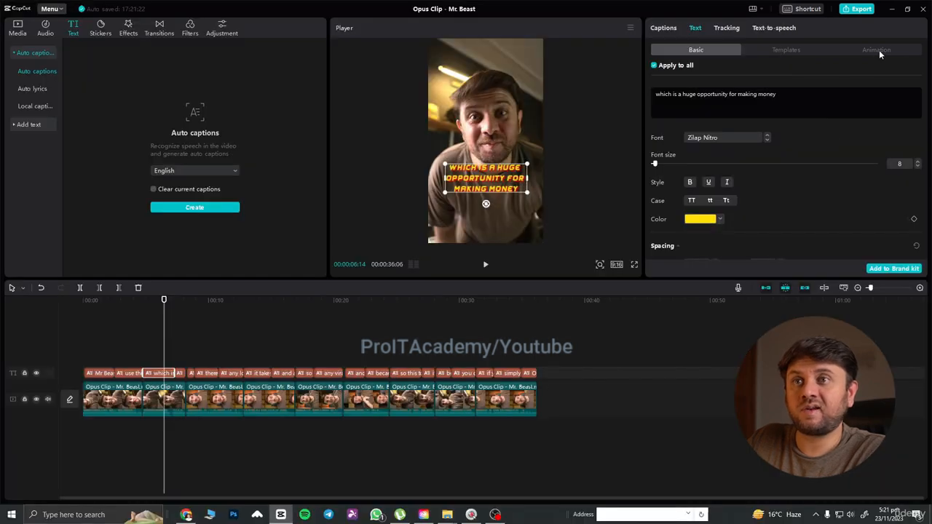
left_click(877, 51)
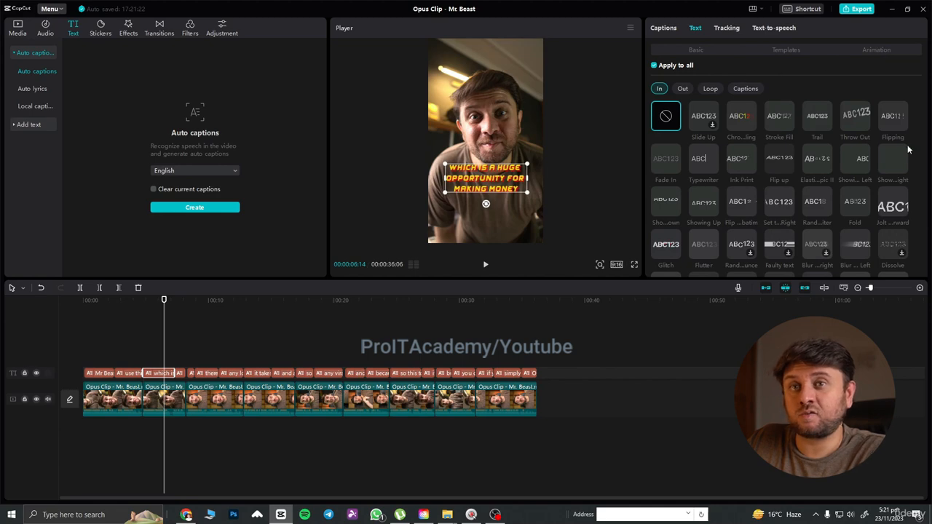
scroll(897, 157, "down", 10)
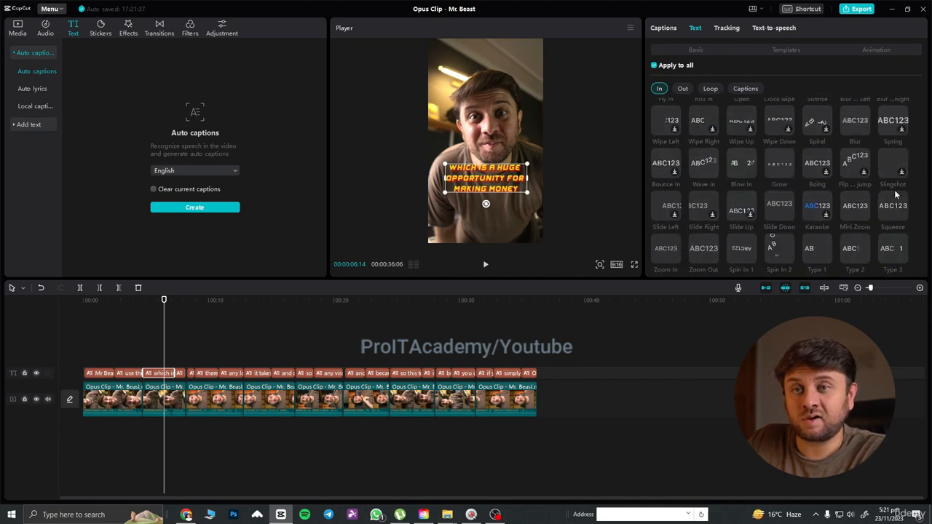
scroll(888, 229, "up", 10)
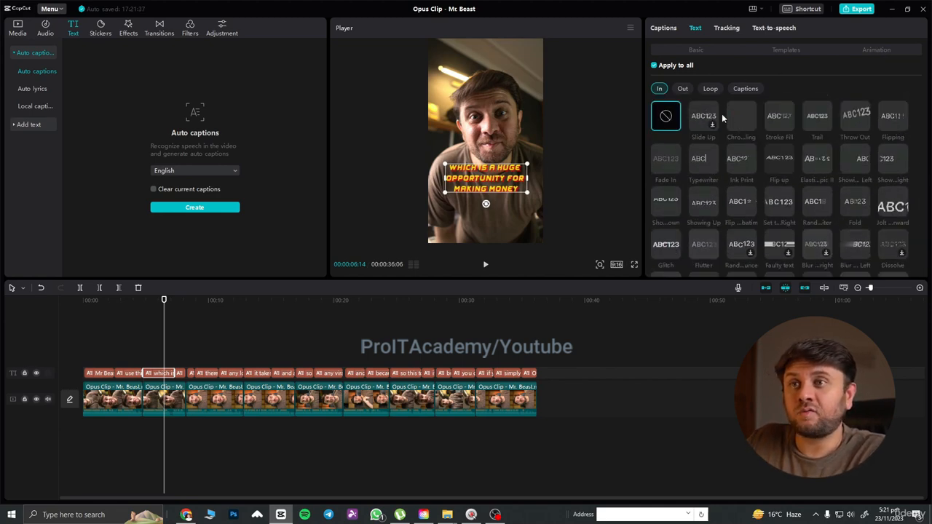
left_click(703, 166)
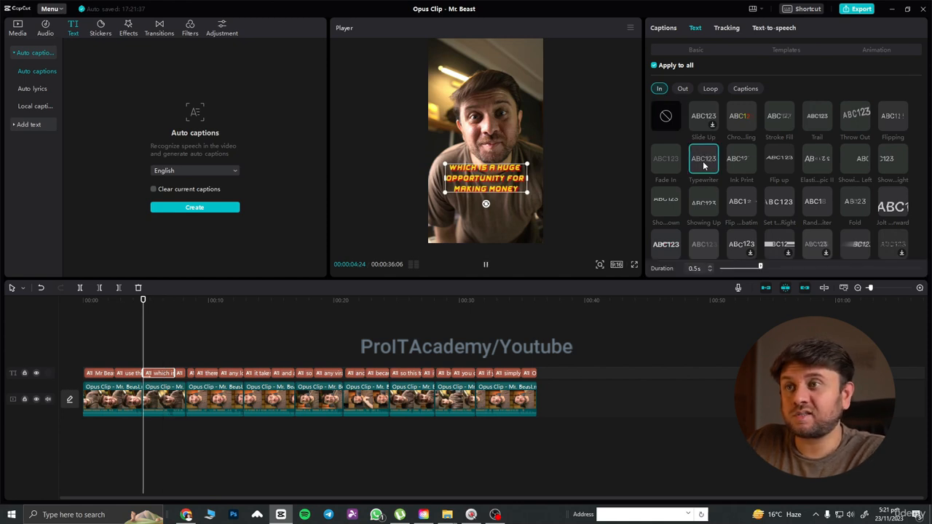
Step: Play back the video around the animated caption and the ones after it to check the Typewriter effect
key("space")
left_click(125, 337)
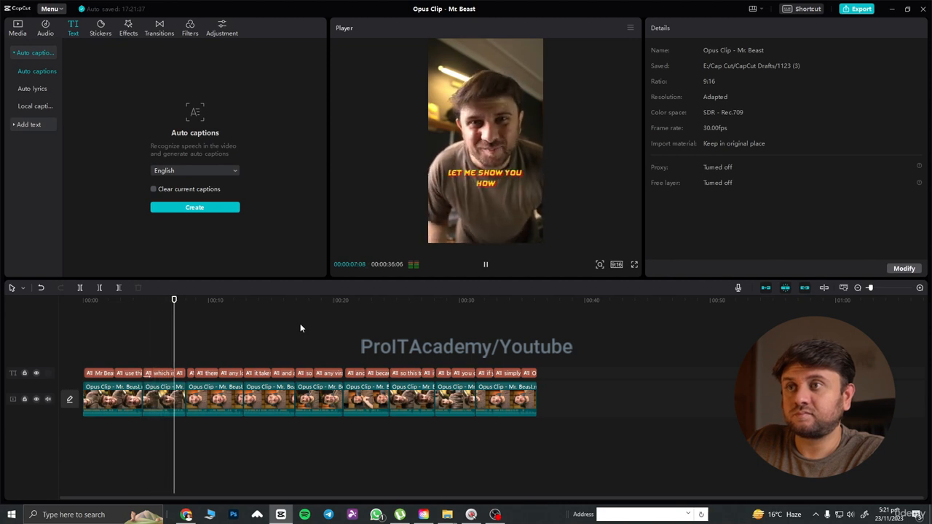
key("space")
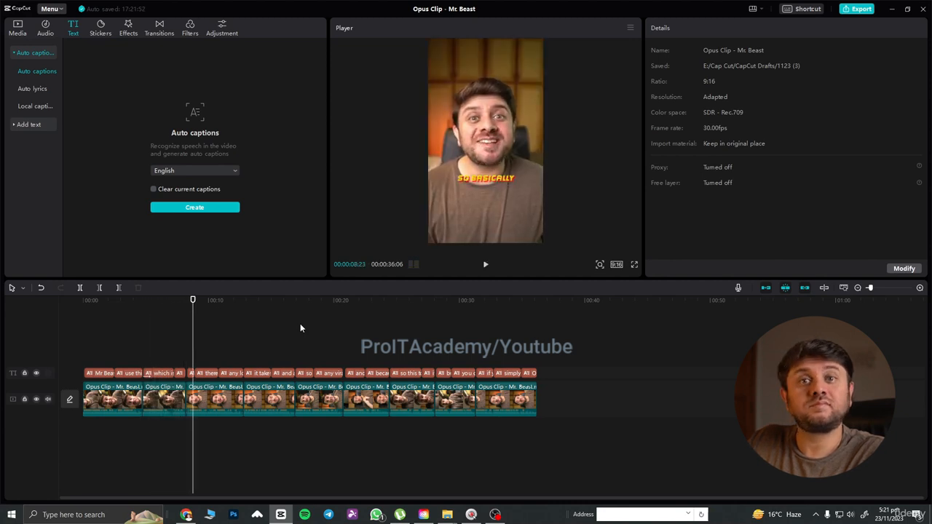
Step: Select all captions on the timeline and apply the Typewriter entrance (In) animation to them
left_click_drag(198, 298, 162, 300)
left_click(155, 373)
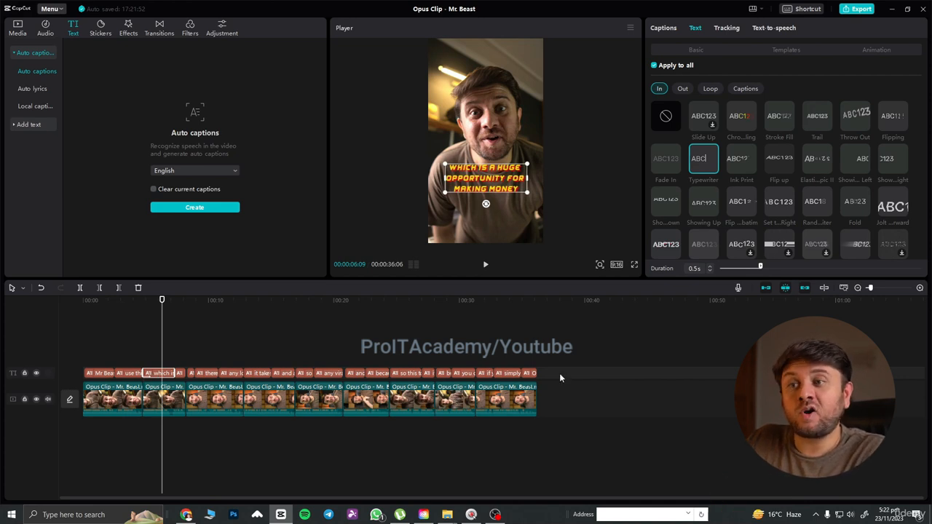
left_click_drag(559, 375, 80, 378)
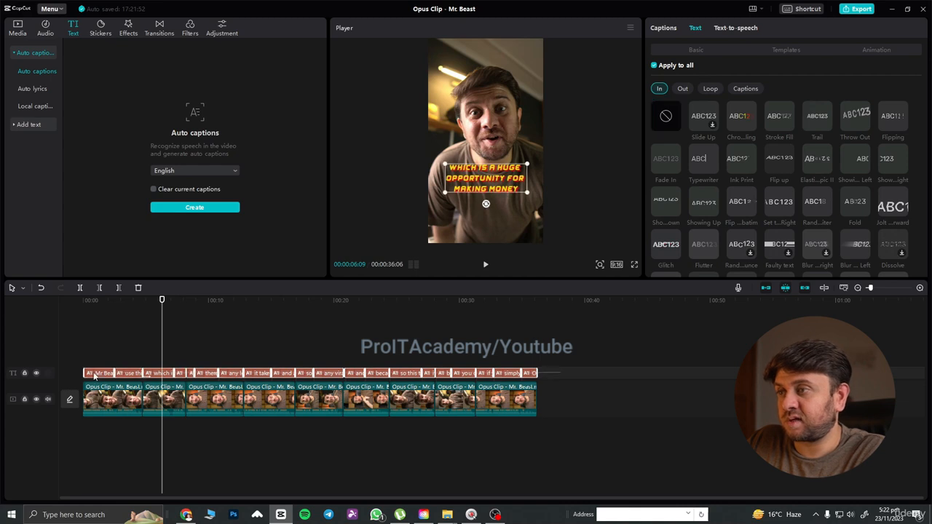
left_click(561, 365)
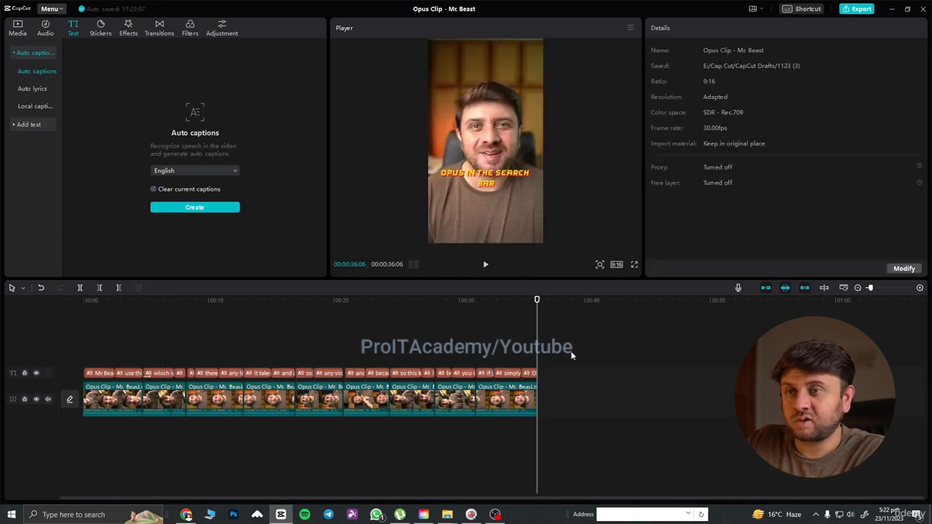
left_click_drag(571, 352, 91, 368)
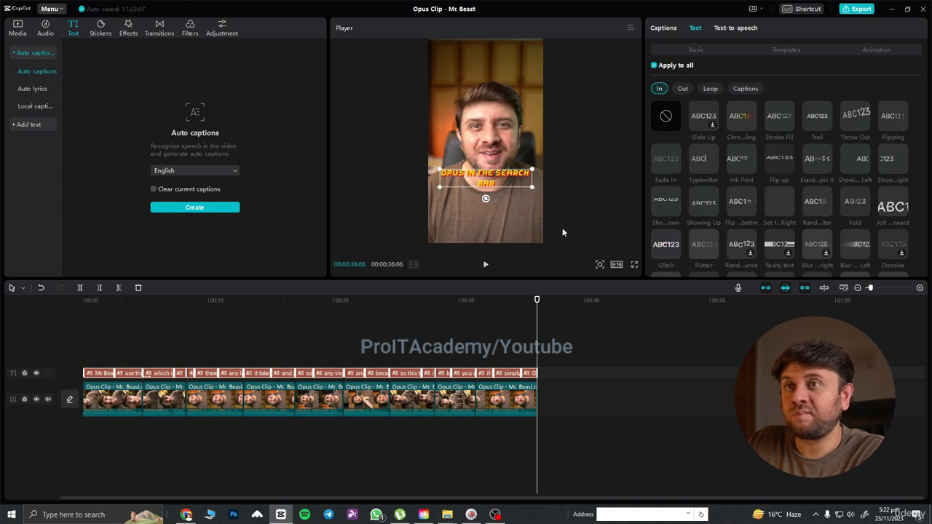
left_click(699, 159)
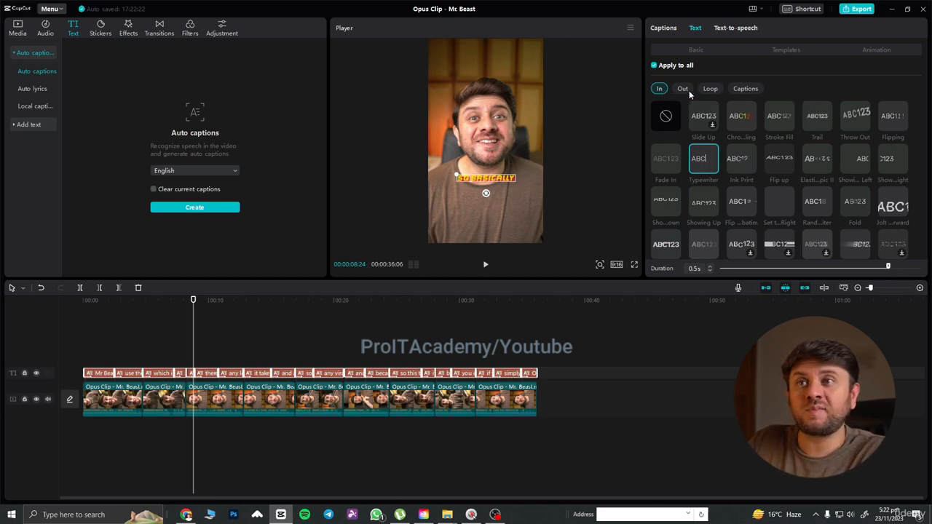
Step: Try the first caption-specific animation on all selected captions, and replace it with the Pop-up caption animation
left_click(746, 89)
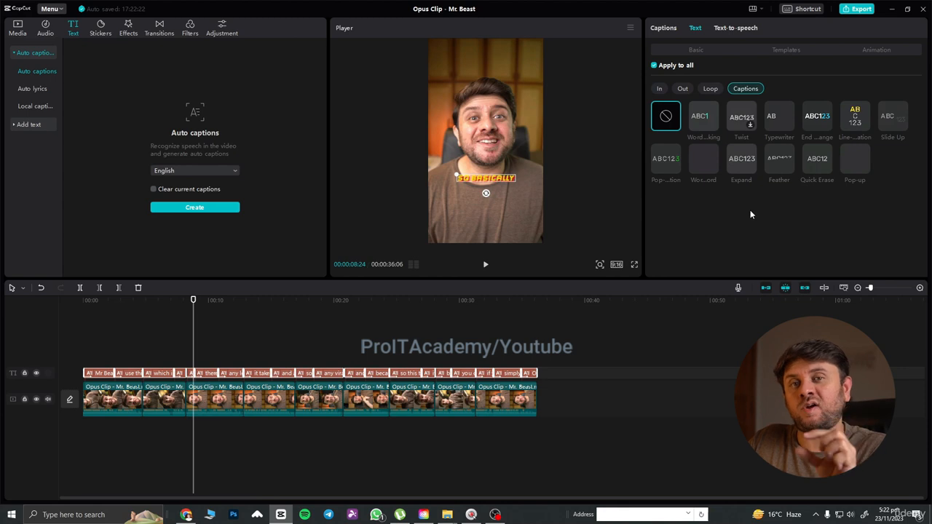
left_click(703, 123)
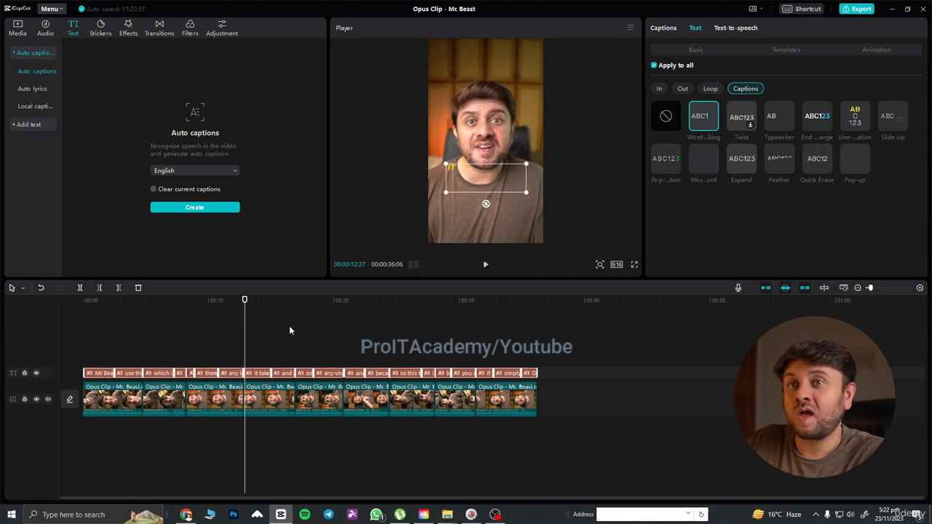
left_click(855, 163)
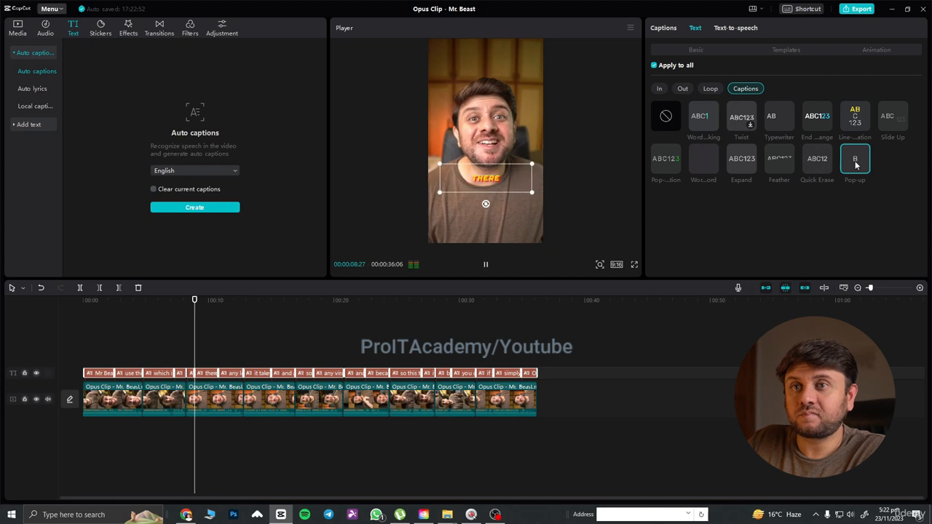
Step: Play the video from the start to check the Pop-up animation on the captions
left_click(152, 343)
left_click(35, 318)
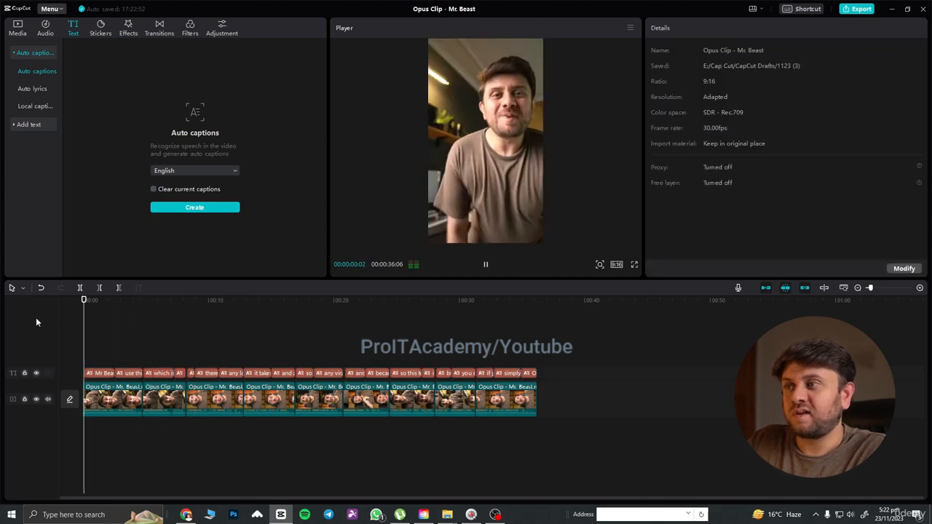
left_click(77, 301)
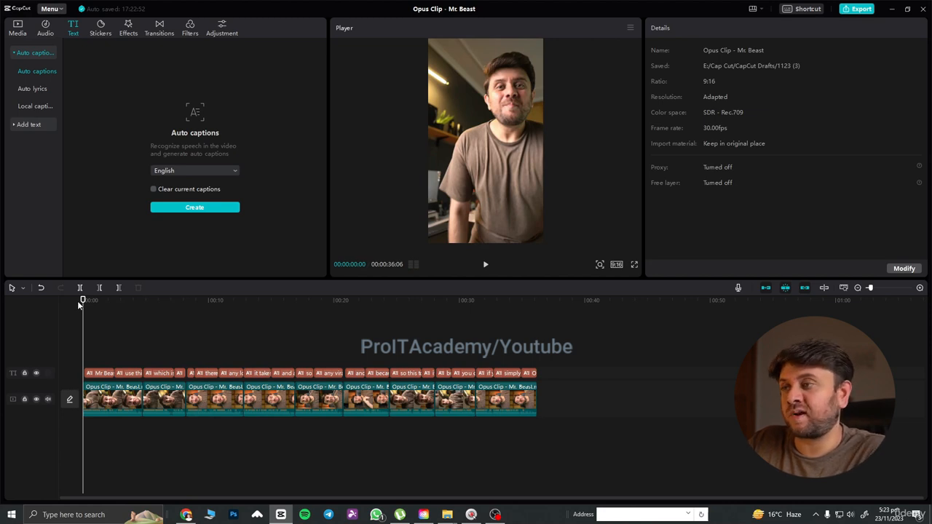
key("space")
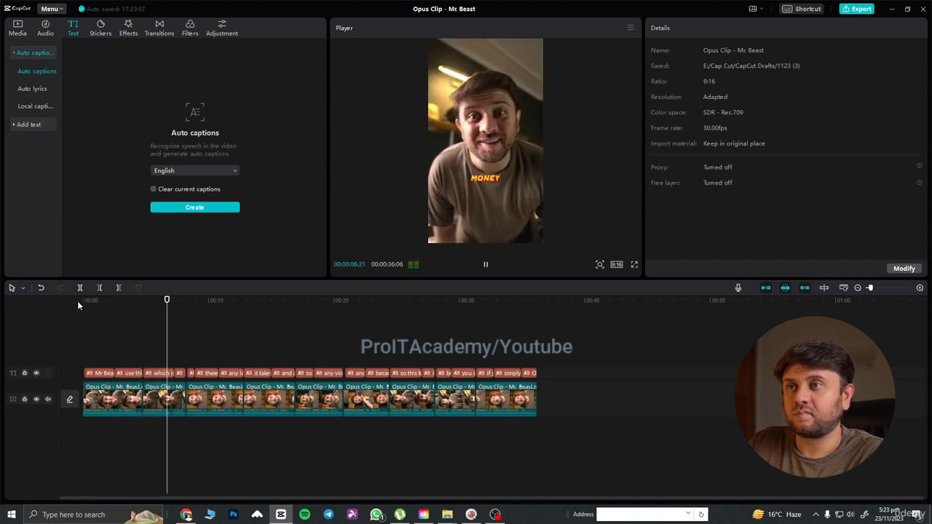
key("space")
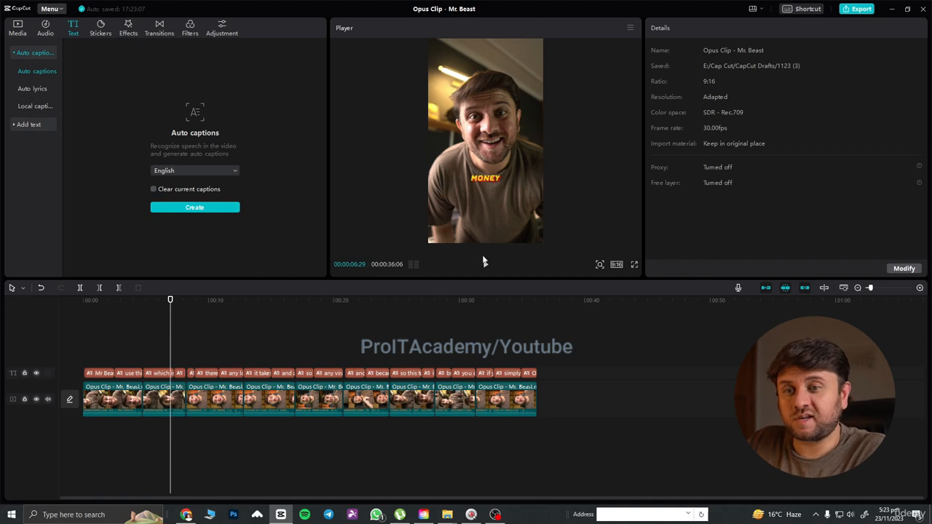
Step: Lower the computer's sound volume
left_click(850, 514)
left_click_drag(845, 492, 813, 492)
left_click(156, 339)
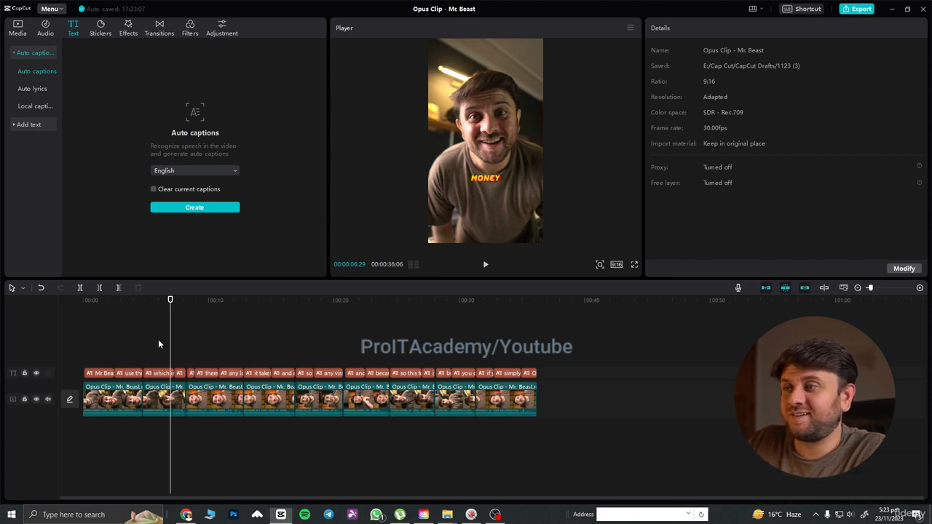
Step: Move the playhead back to the start of the video and replay the opening captions through "let me show you how"
left_click(154, 342)
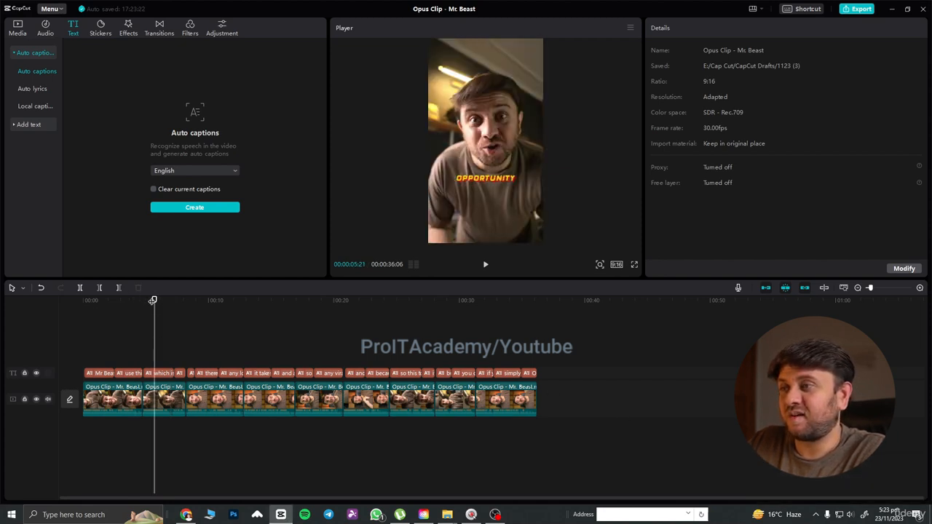
left_click_drag(155, 301, 143, 302)
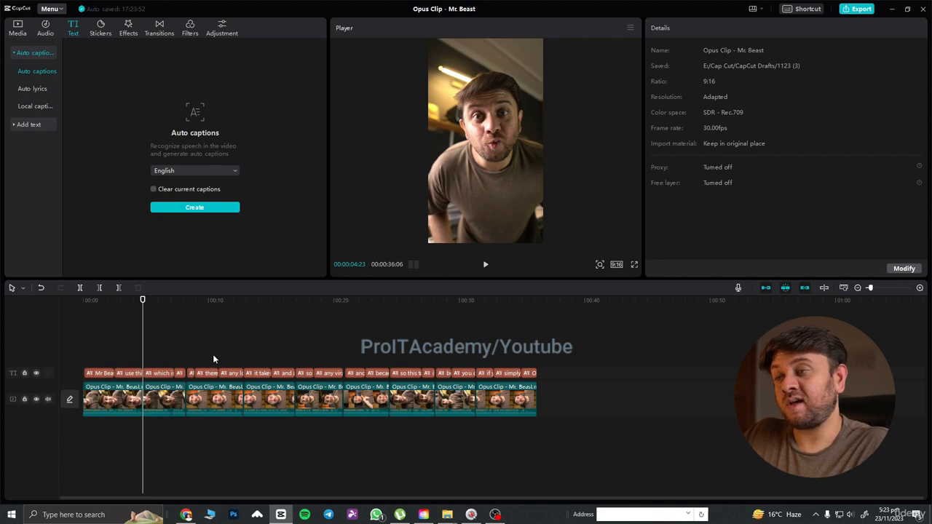
mouse_move(144, 307)
left_mouse_down()
mouse_move(158, 309)
mouse_move(135, 319)
mouse_move(145, 325)
left_mouse_up()
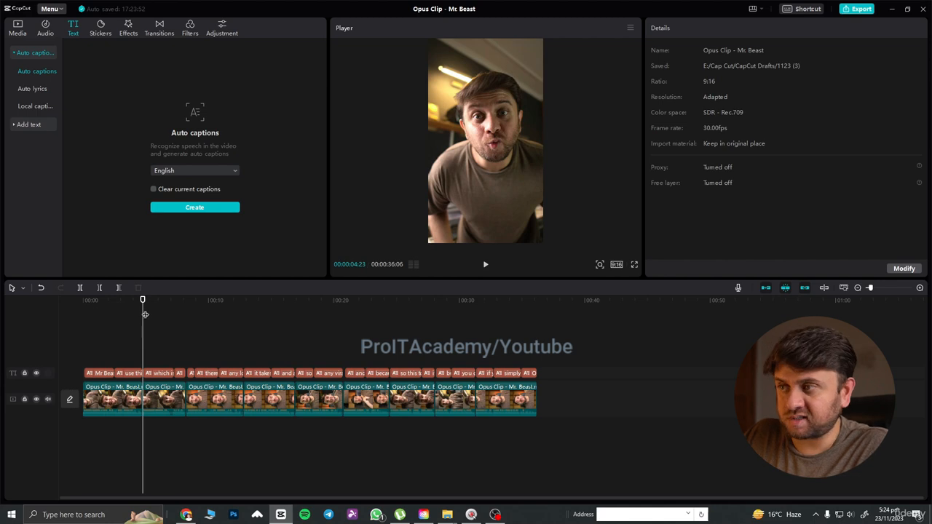
left_click_drag(142, 308, 83, 315)
key("space")
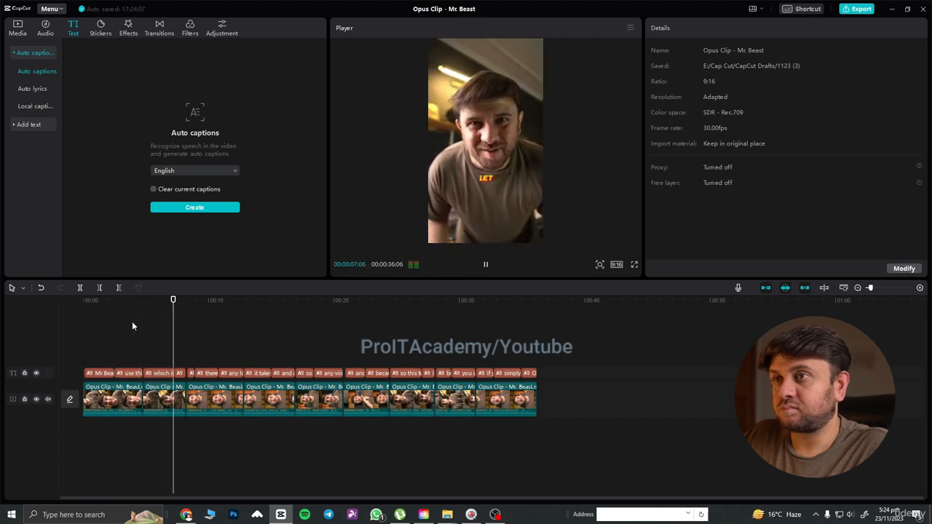
key("space")
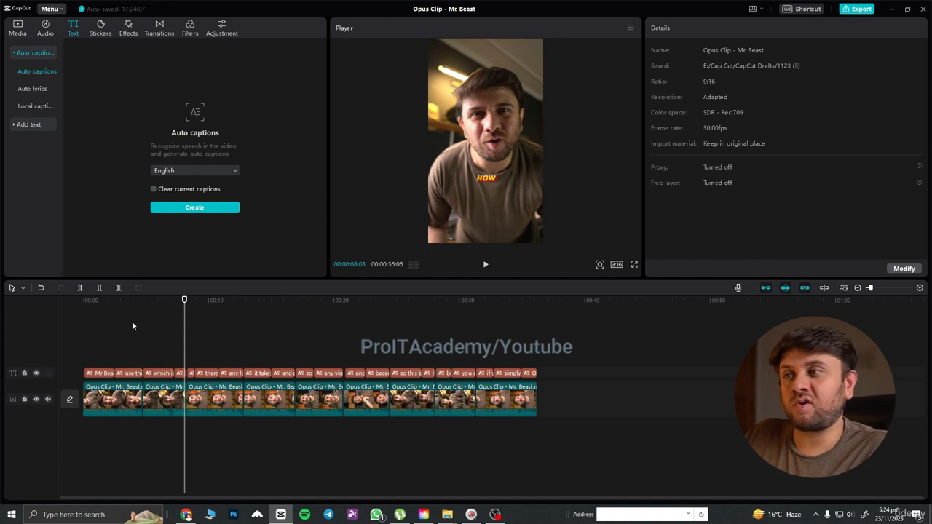
Step: Select the "let me show you how" caption and try the orange WordArt style with a dark outline, applied to all captions
scroll(212, 340, "up", 2)
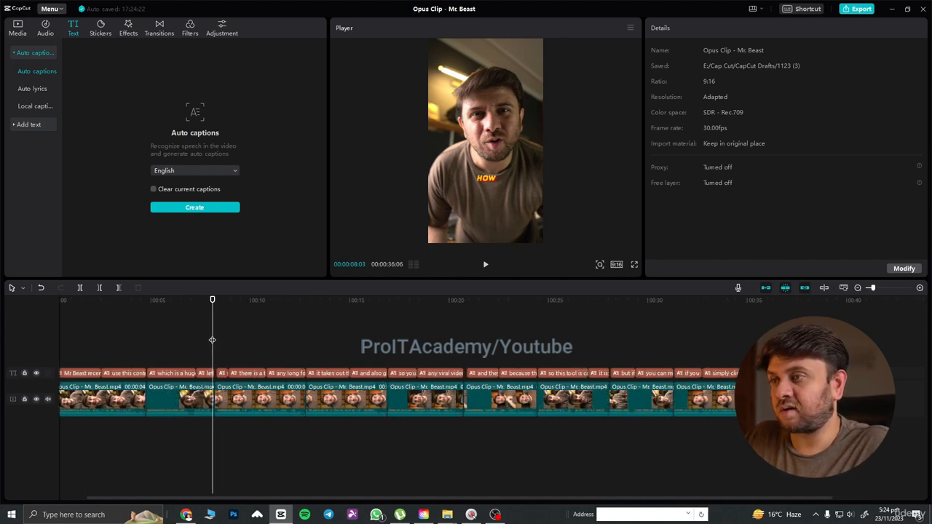
scroll(212, 340, "up", 2)
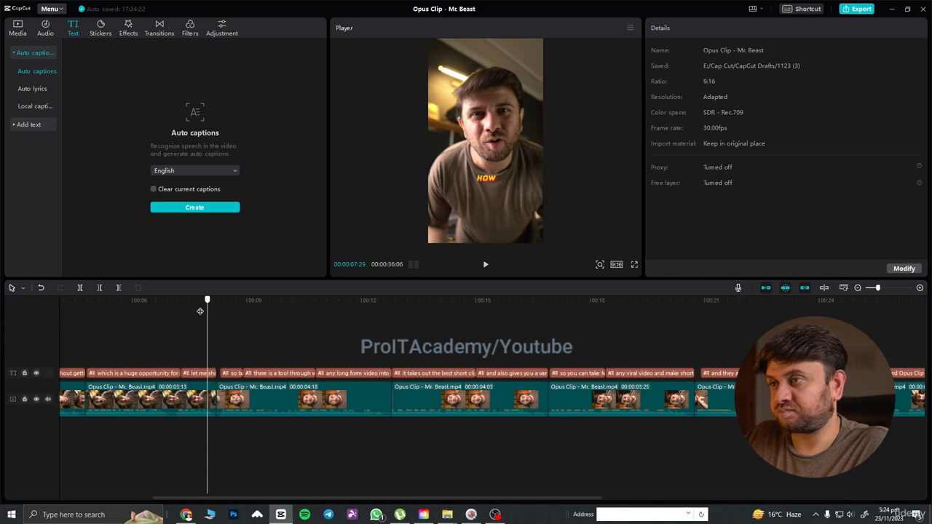
left_click_drag(211, 303, 180, 313)
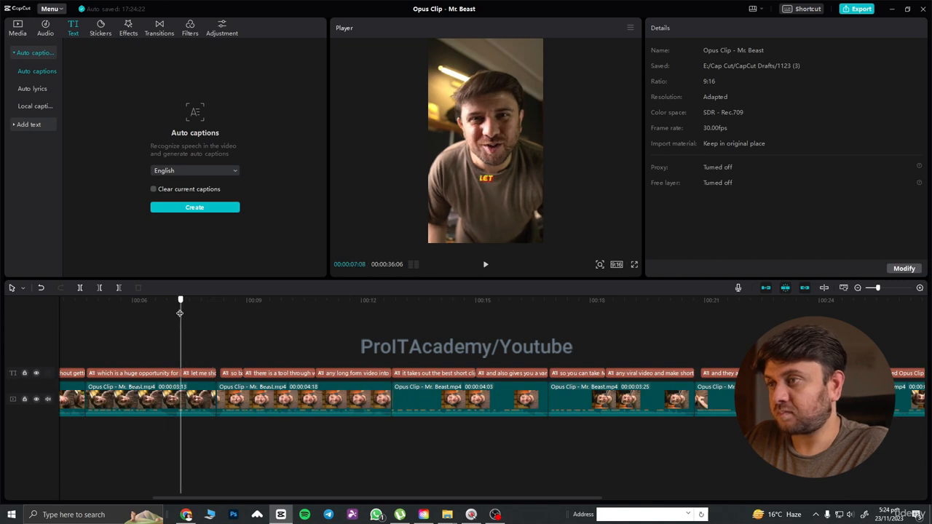
left_click(196, 374)
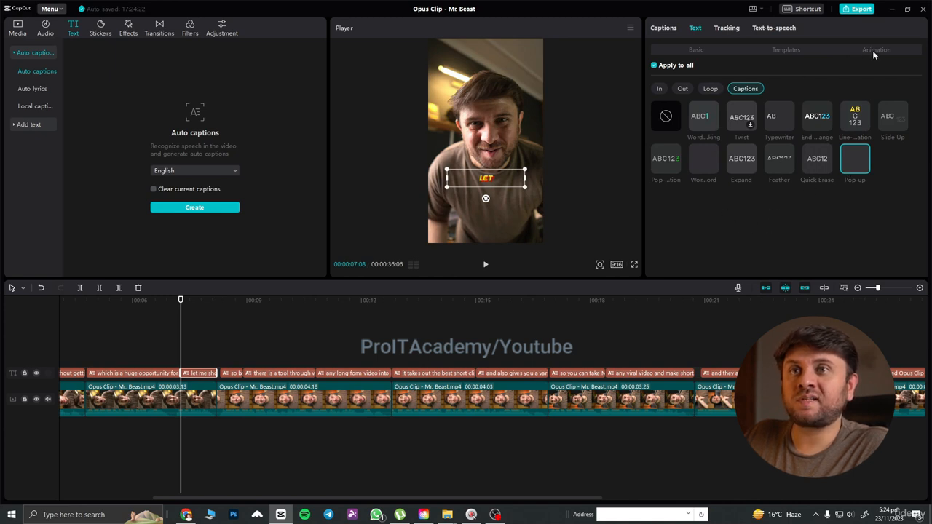
left_click(704, 51)
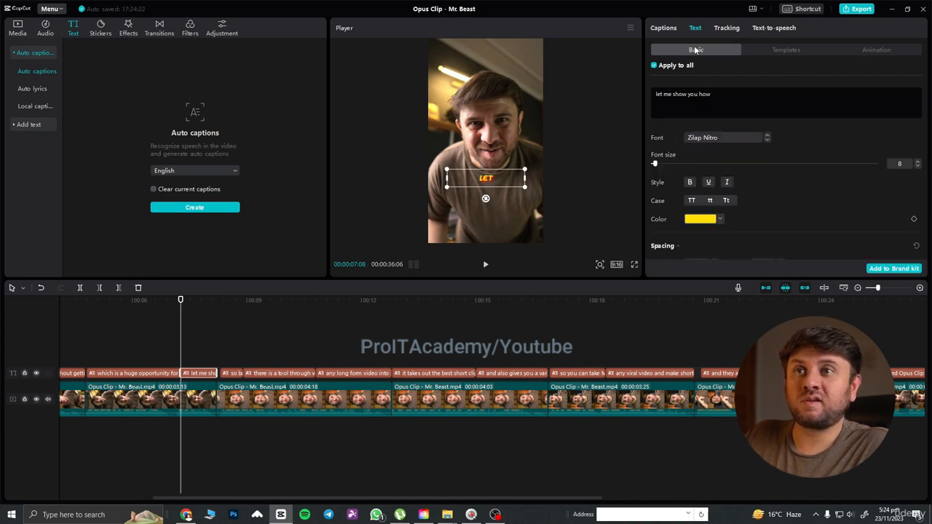
left_click(805, 48)
scroll(828, 168, "down", 5)
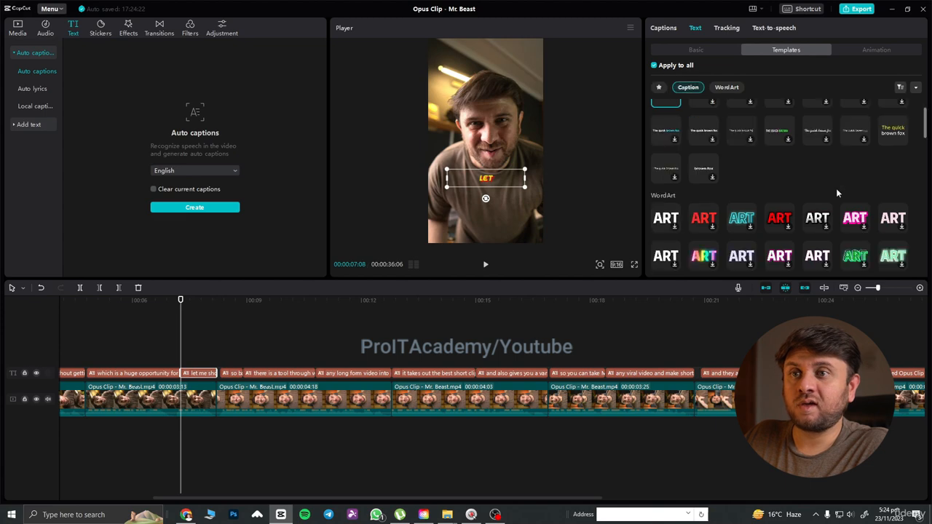
scroll(825, 181, "down", 10)
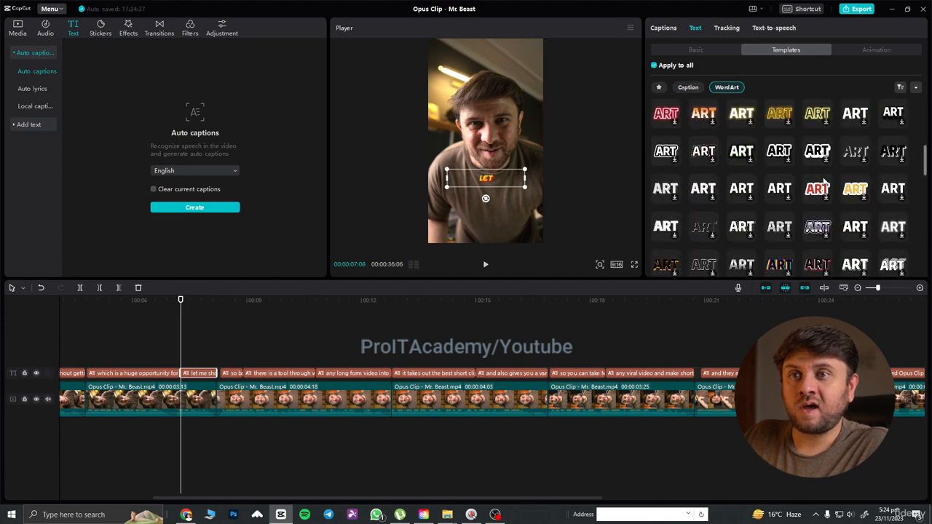
scroll(824, 180, "down", 6)
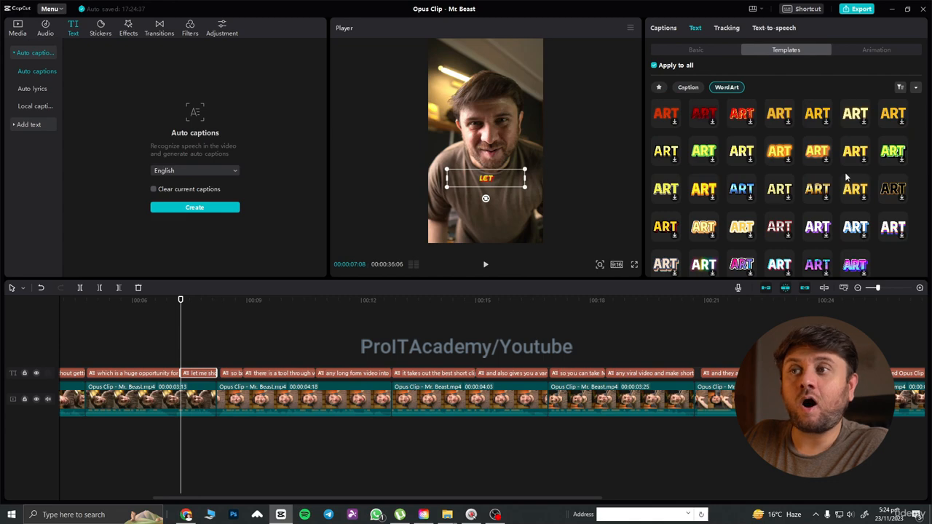
scroll(716, 196, "down", 1)
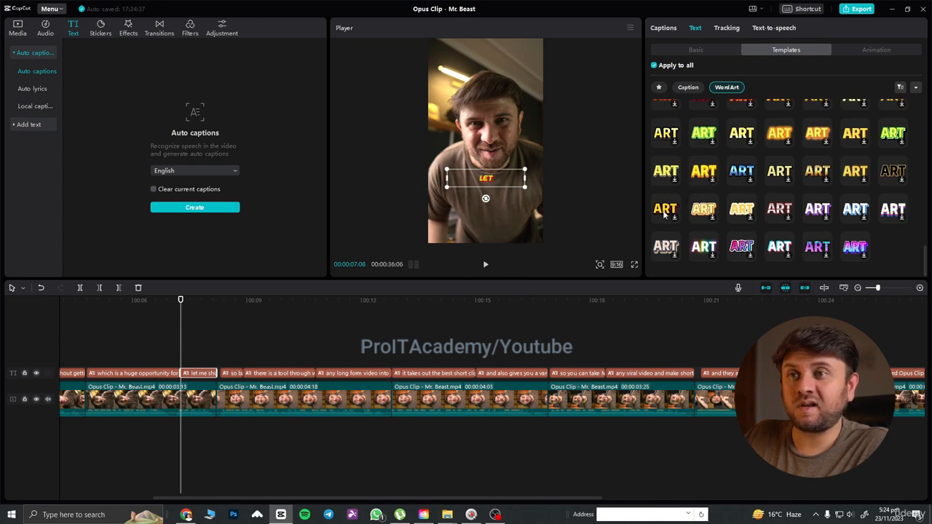
left_click(665, 213)
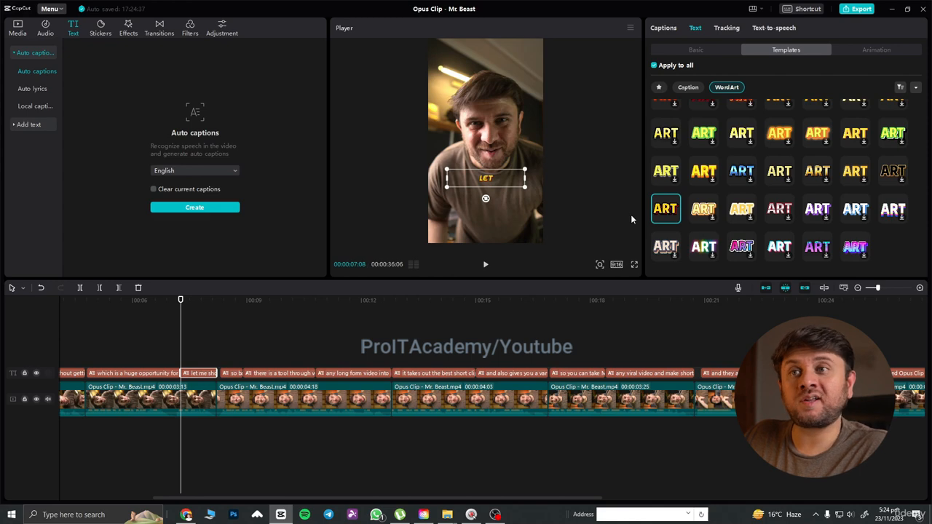
Step: Set the font size of all captions to 14
left_click(693, 51)
left_click(907, 164)
type("14")
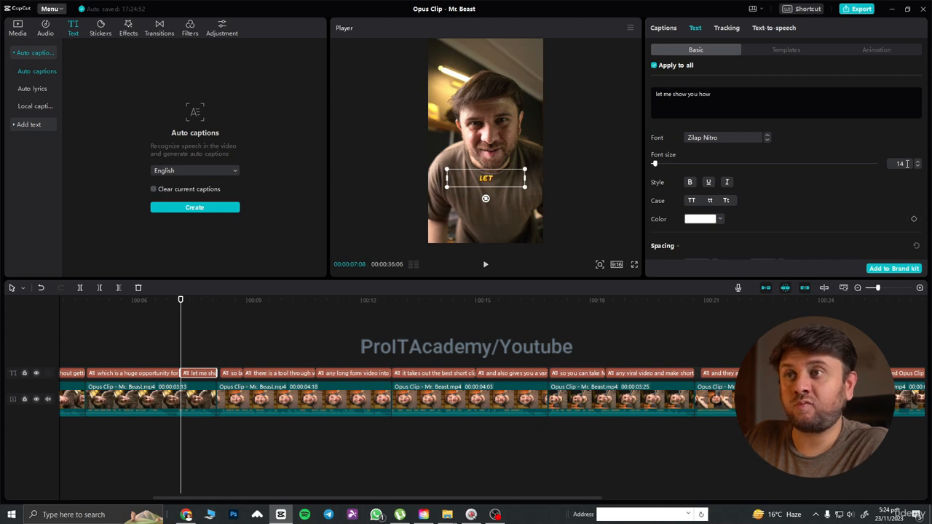
key("Return")
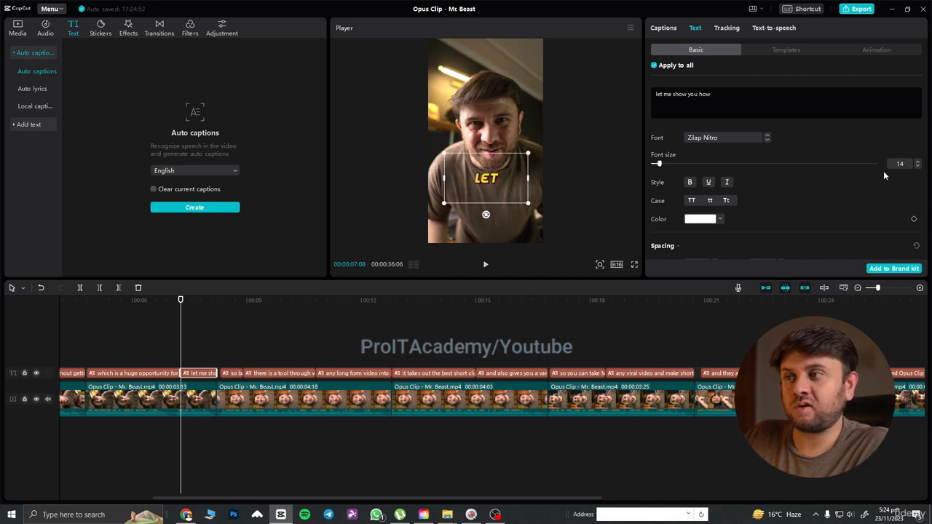
Step: Try the "Chro...ling" In animation on the "let me show you how" caption with Apply to all enabled
left_click(871, 48)
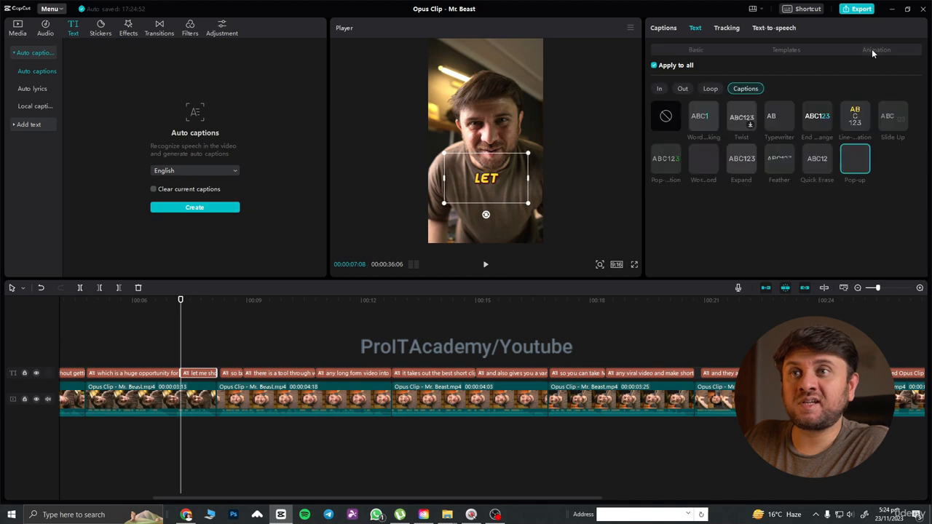
left_click(658, 89)
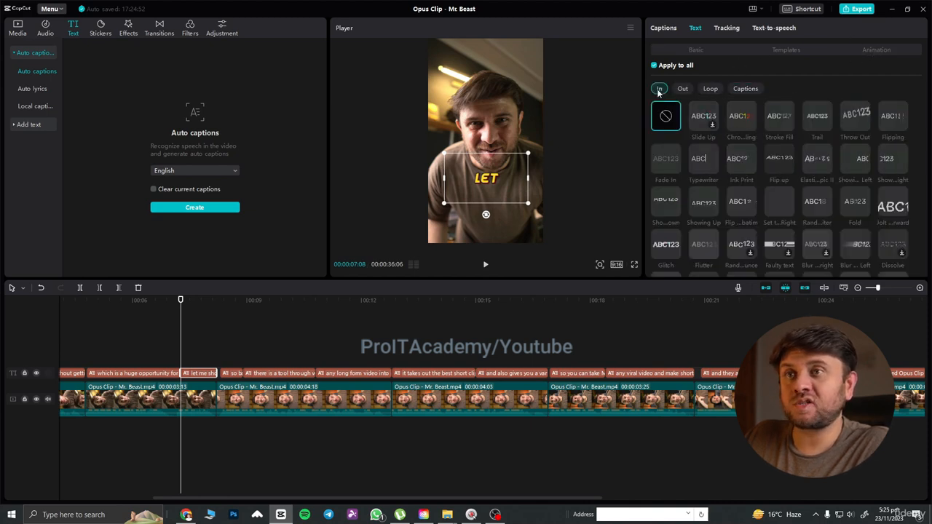
left_click(744, 120)
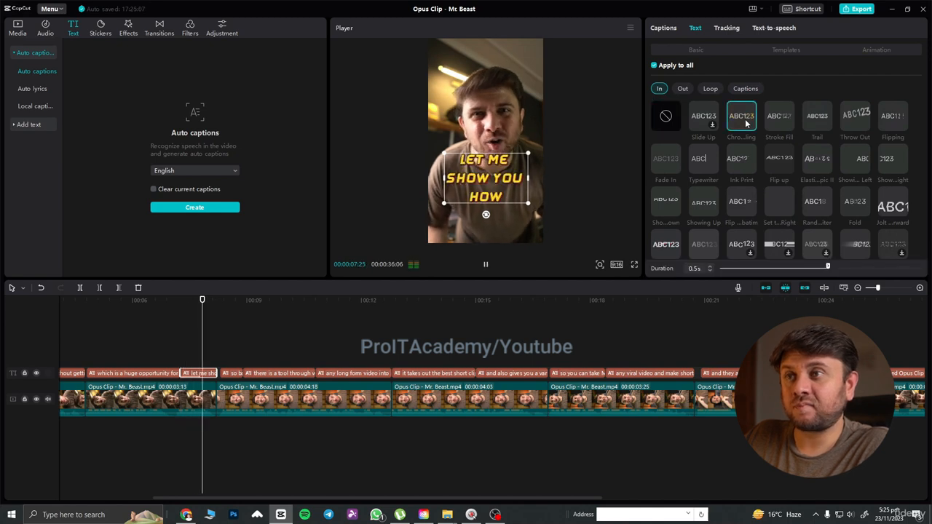
Step: Reduce the captions' font size to 10 and replay the opening captions to check the look
left_click(699, 51)
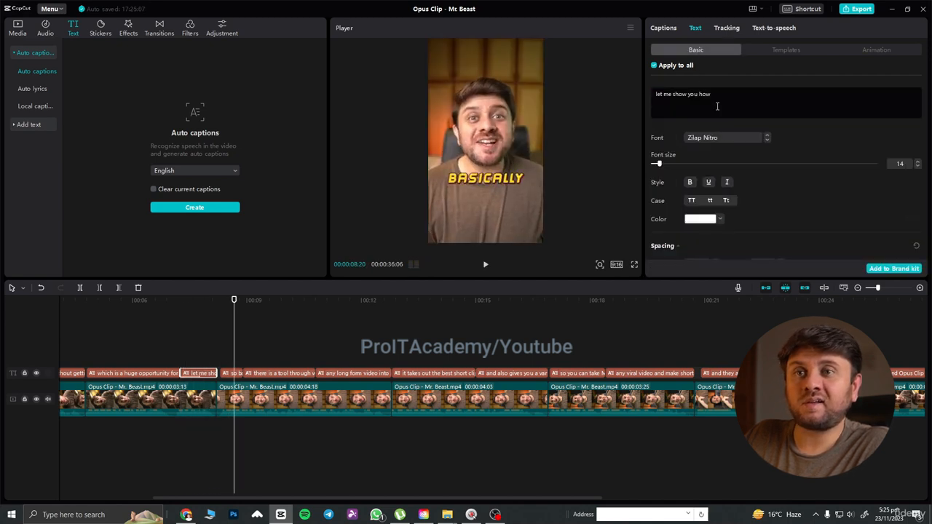
key("Return")
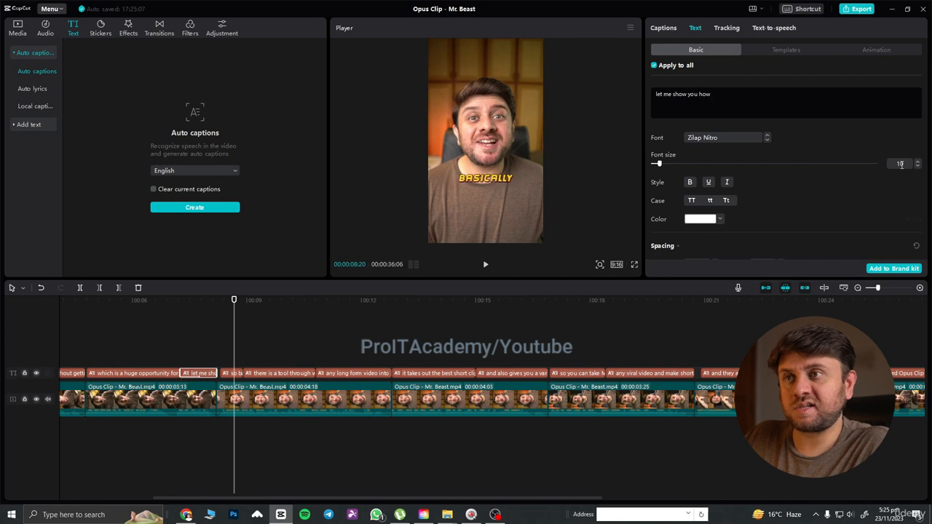
left_click(175, 354)
left_click_drag(175, 303, 264, 317)
key("space")
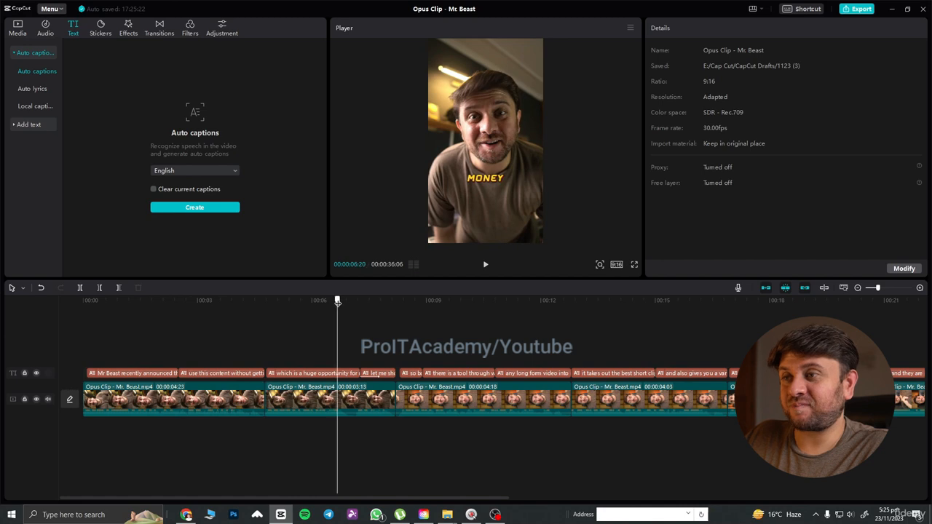
Step: Undo the recent font size, animation and WordArt changes made to all captions
left_click(352, 374)
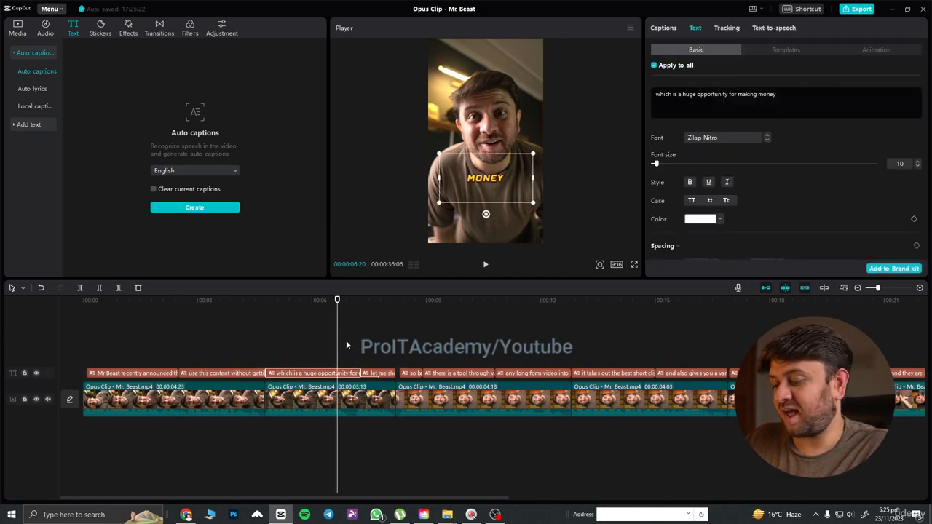
key("ctrl+z")
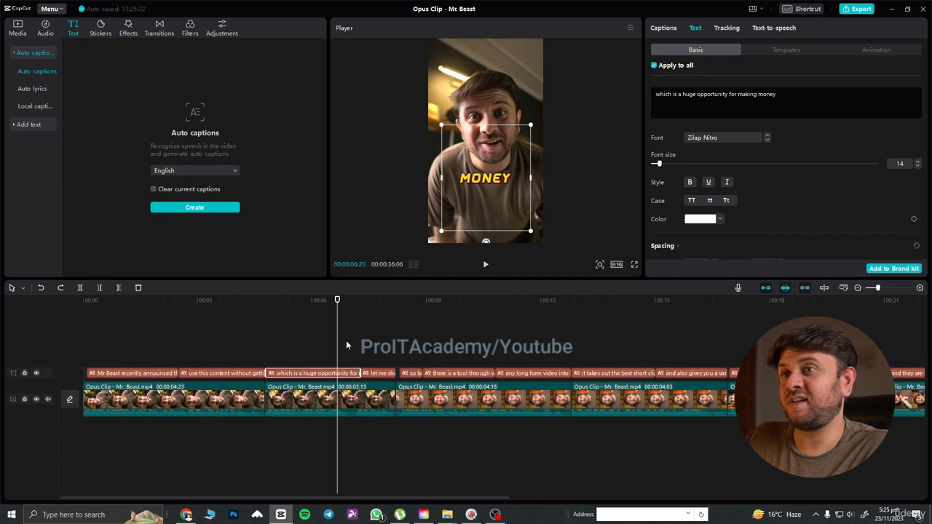
key("ctrl+z")
key("ctrl+z")
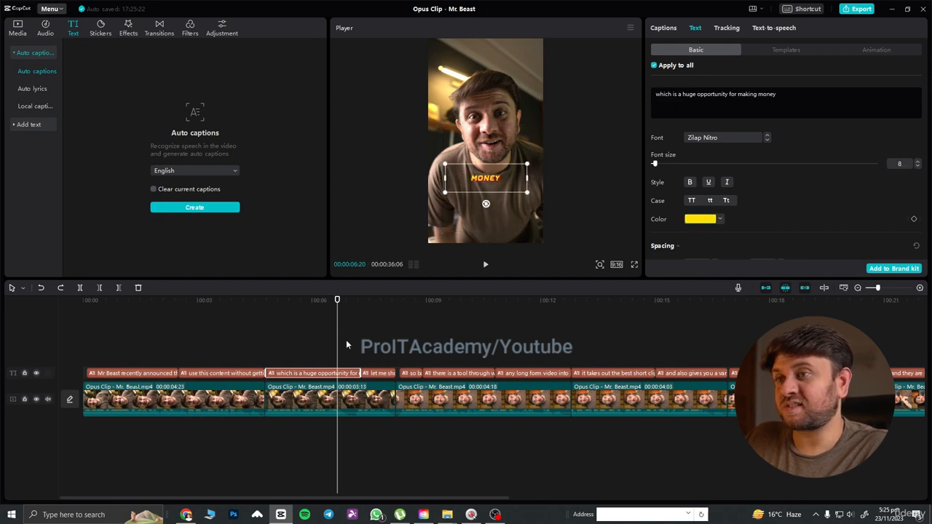
Step: Turn off Apply to all for the "let me show you how" caption and give it the orange WordArt style with a dark outline
left_click_drag(337, 315, 365, 302)
left_click(384, 373)
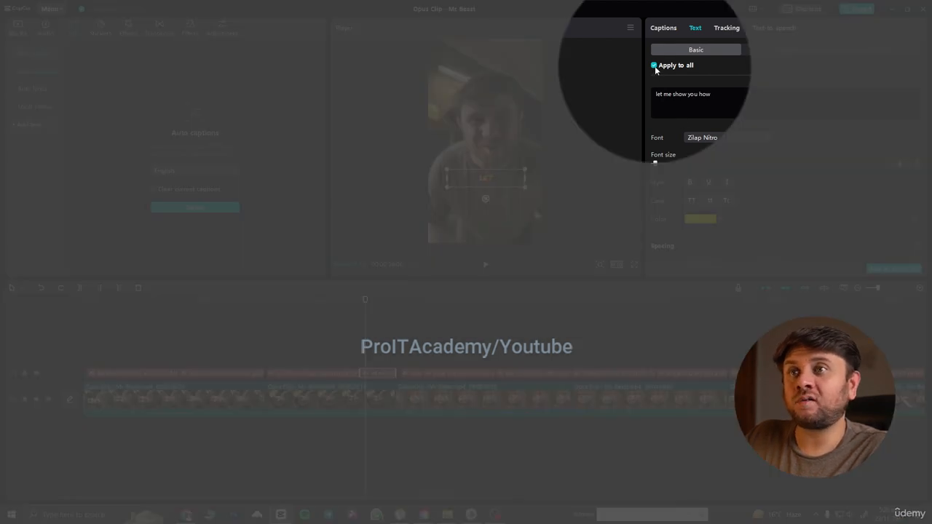
left_click(654, 65)
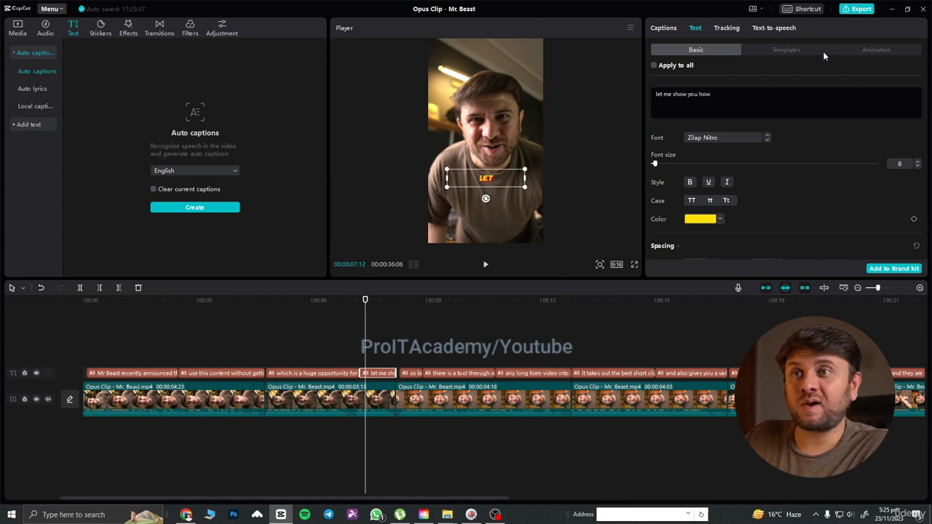
left_click(780, 49)
scroll(743, 212, "down", 5)
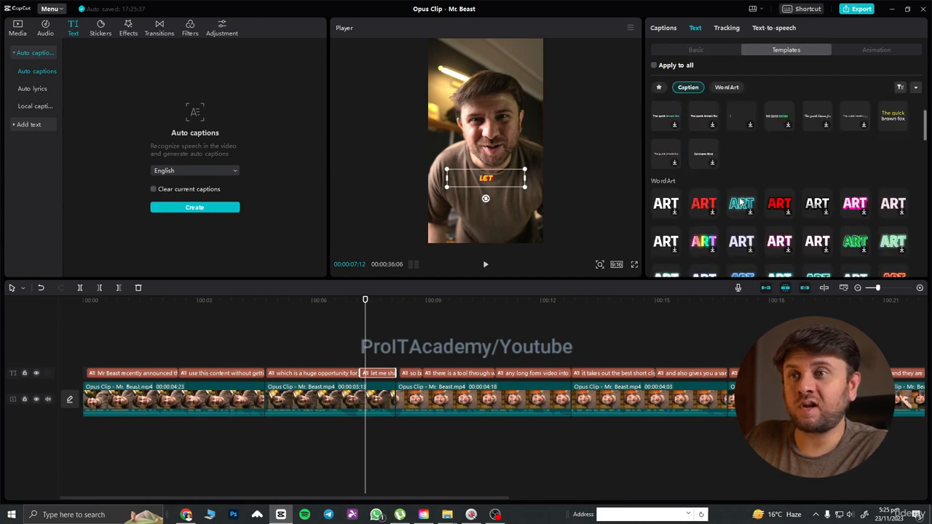
scroll(735, 197, "down", 4)
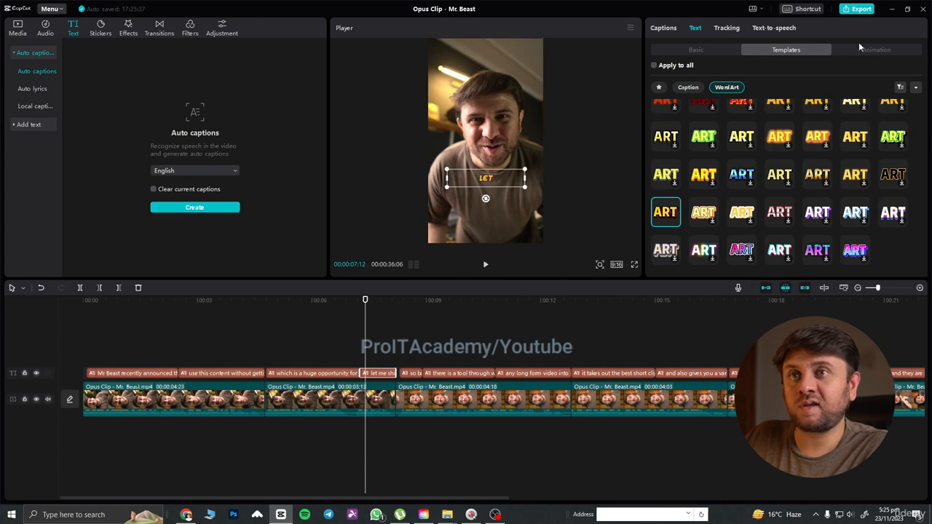
Step: Set the font size of the "let me show you how" caption to 10 and apply the "Chro...ling" In animation
left_click(691, 48)
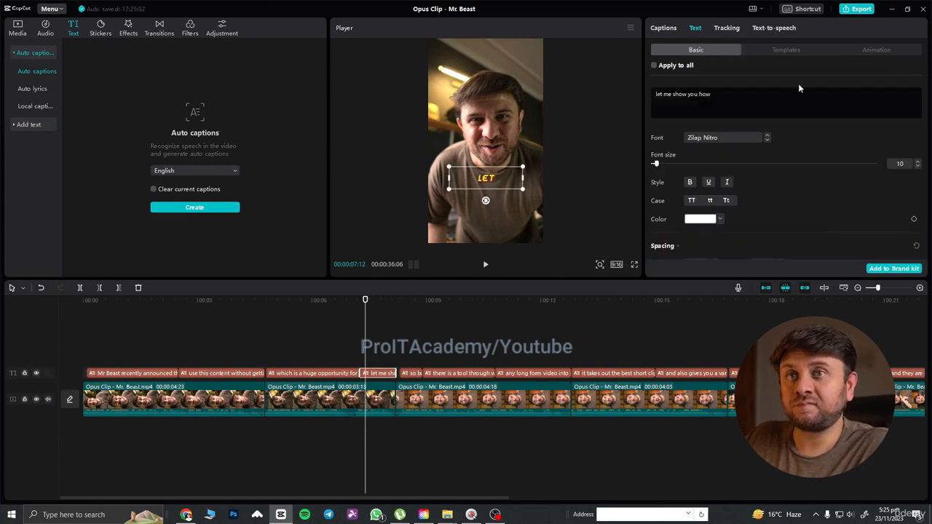
left_click(886, 52)
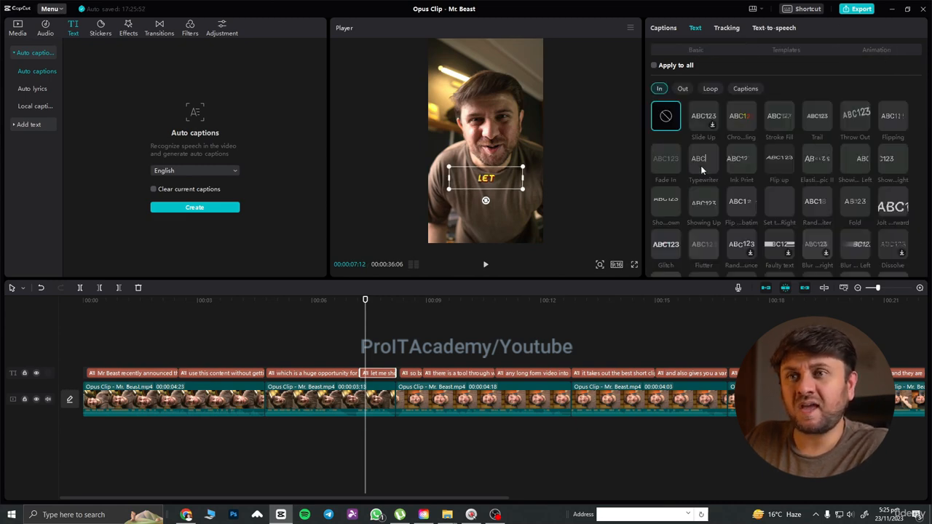
left_click(744, 116)
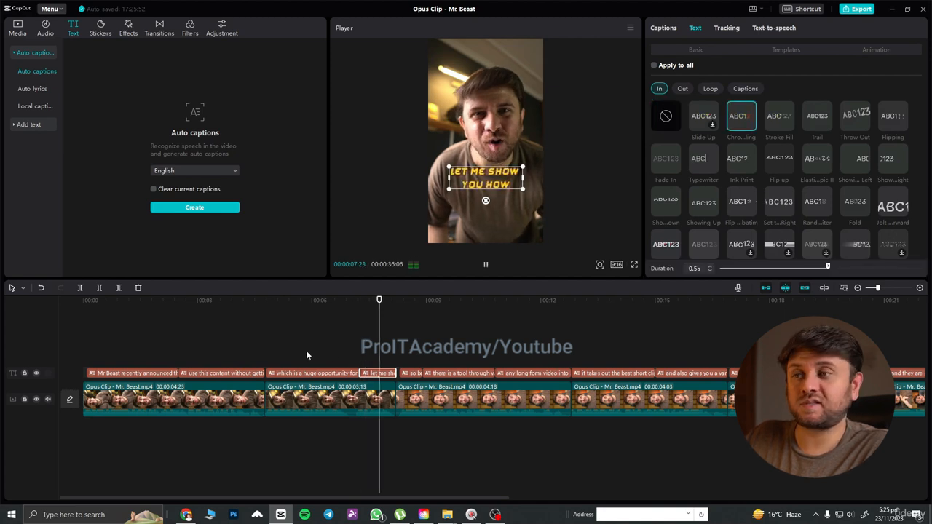
Step: Play the video from the "which is a huge opportunity" caption to check the individually styled caption
left_click(276, 342)
left_click_drag(295, 305, 264, 308)
key("space")
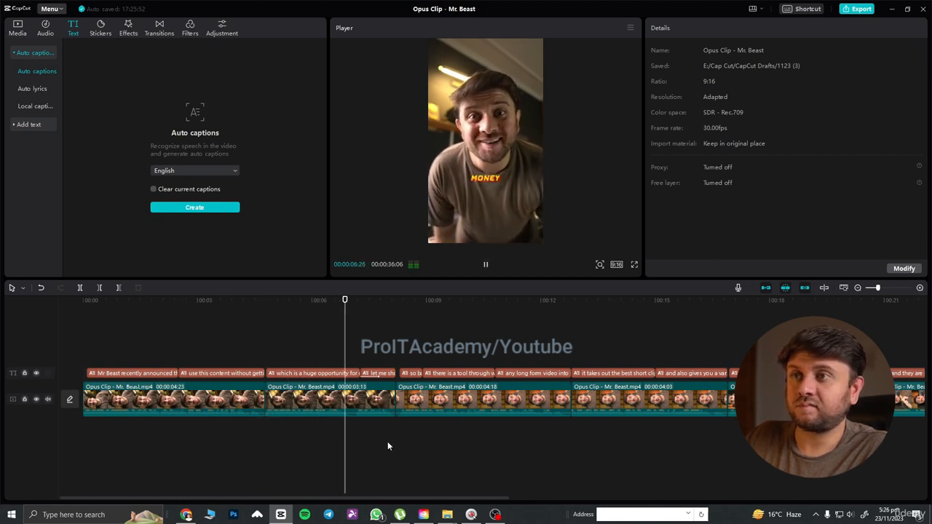
key("space")
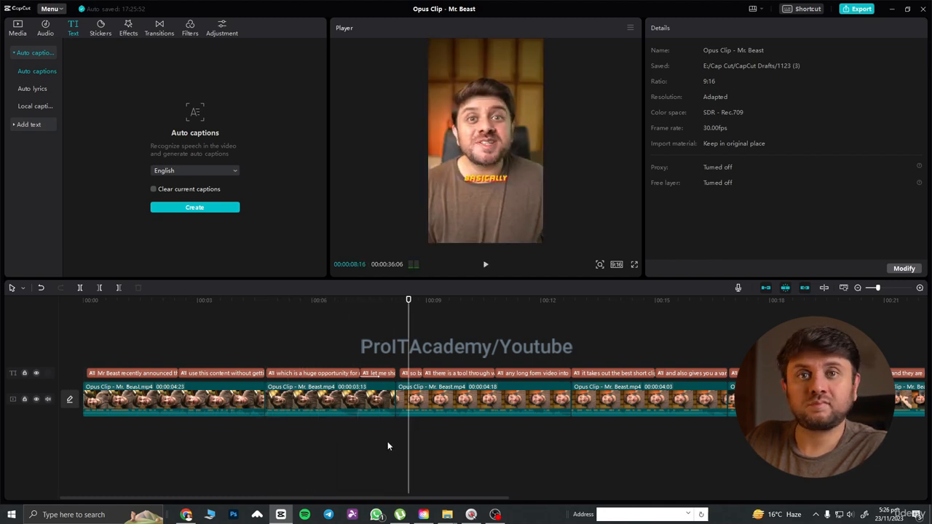
Step: Change the "let me show you how" caption to the blue WordArt style
left_click(378, 374)
left_click(405, 301)
left_click_drag(405, 301, 385, 302)
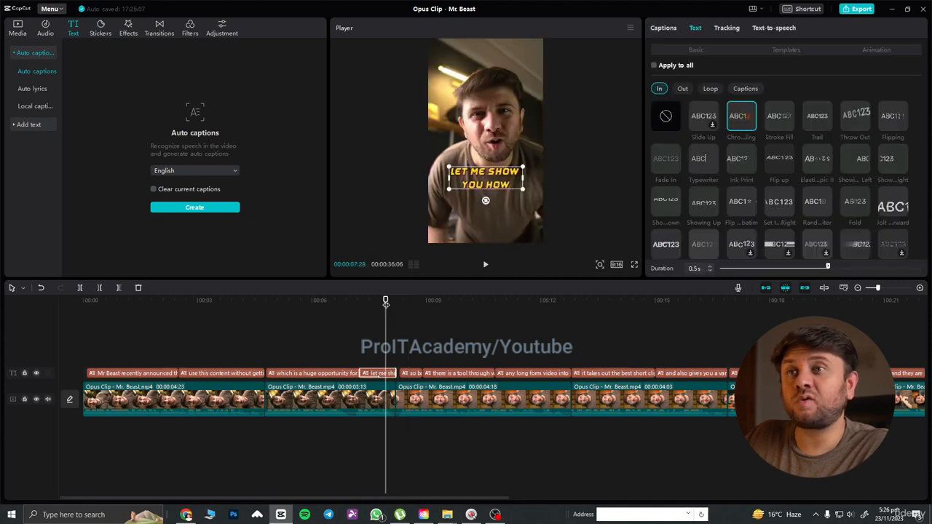
left_click(788, 48)
left_click(744, 179)
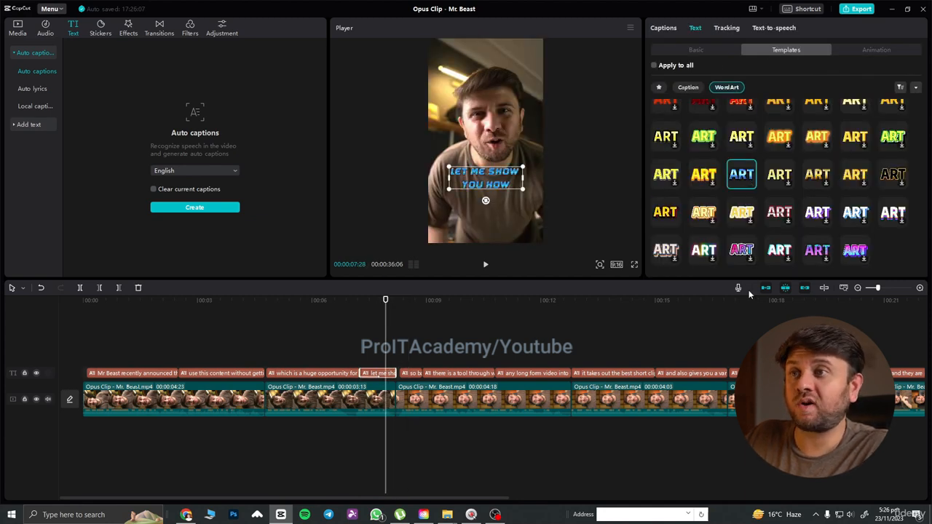
Step: Replay the section through "let me show you how" to check the blue caption against its neighbours
left_click(263, 355)
key("space")
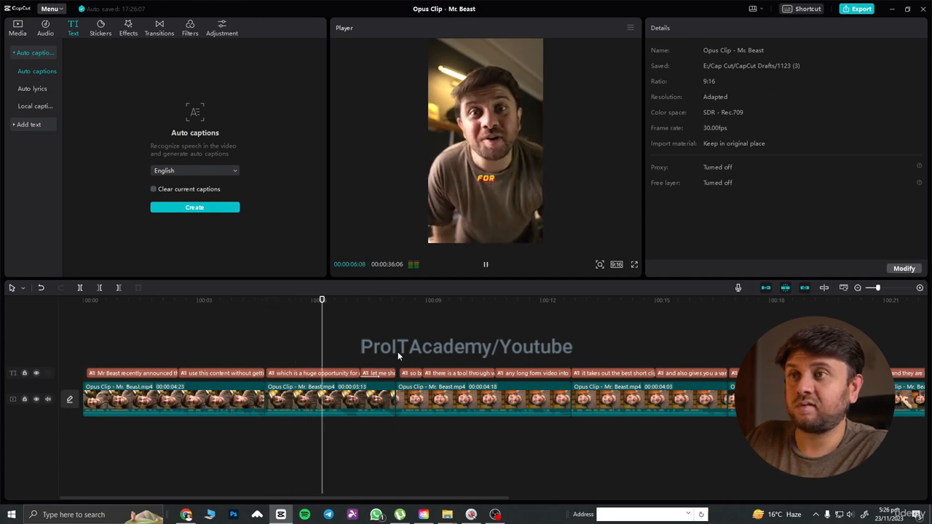
key("space")
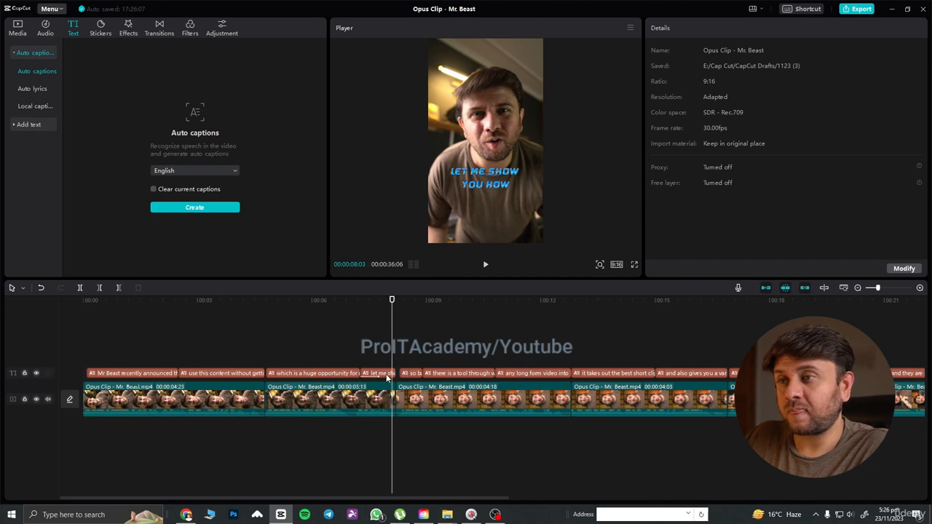
Step: Change the "let me show you how" caption to the red WordArt style with a black outline
left_click(387, 374)
scroll(794, 231, "down", 1)
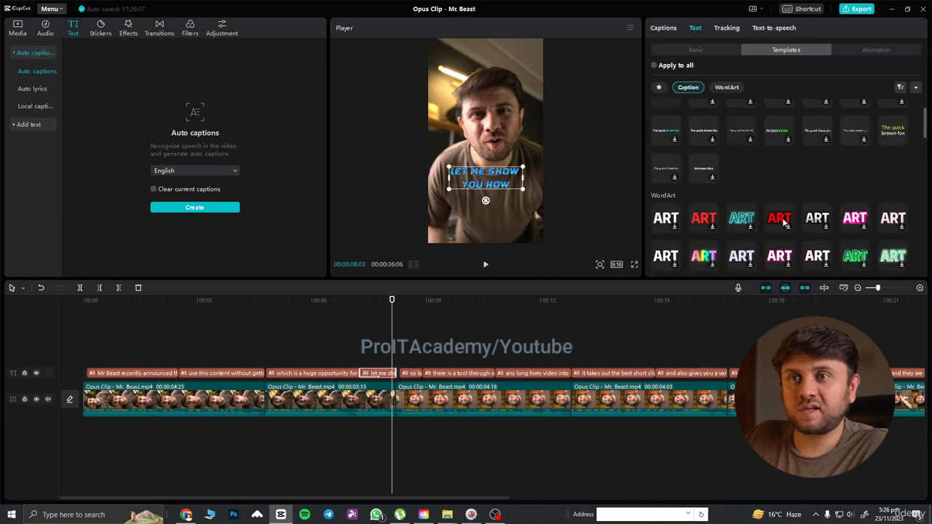
left_click(782, 222)
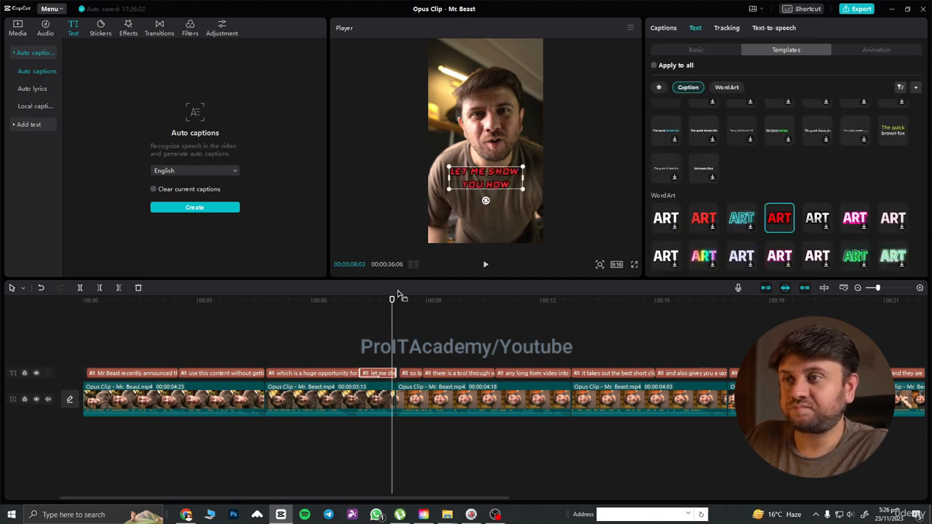
Step: Skim the later captions and play through "because they are Mr Beast videos" to find another line to emphasize
left_click_drag(392, 301, 395, 301)
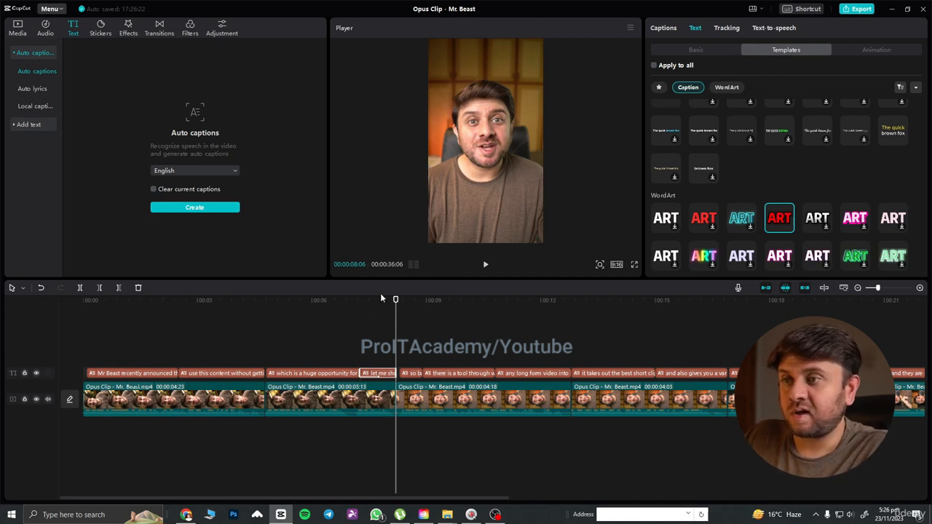
left_click_drag(394, 302, 639, 313)
scroll(700, 318, "down", 3)
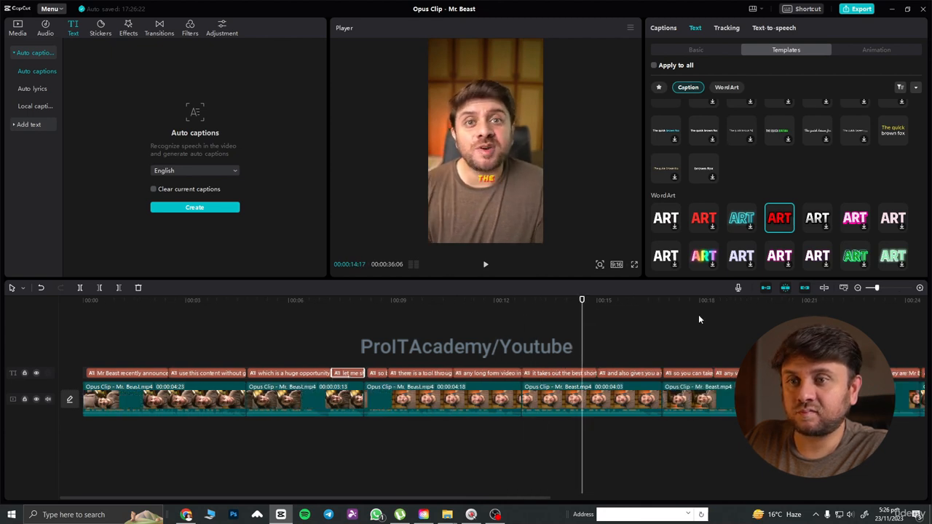
left_click_drag(527, 300, 604, 308)
key("space")
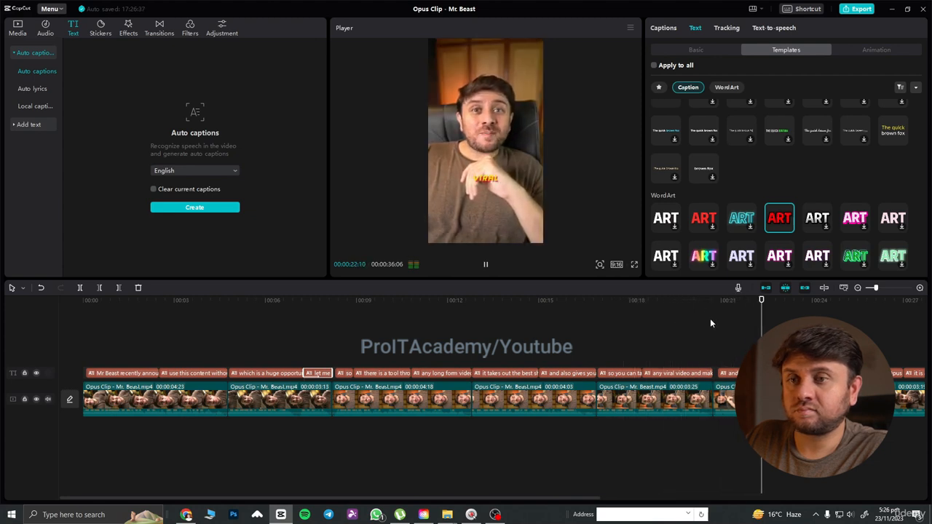
key("space")
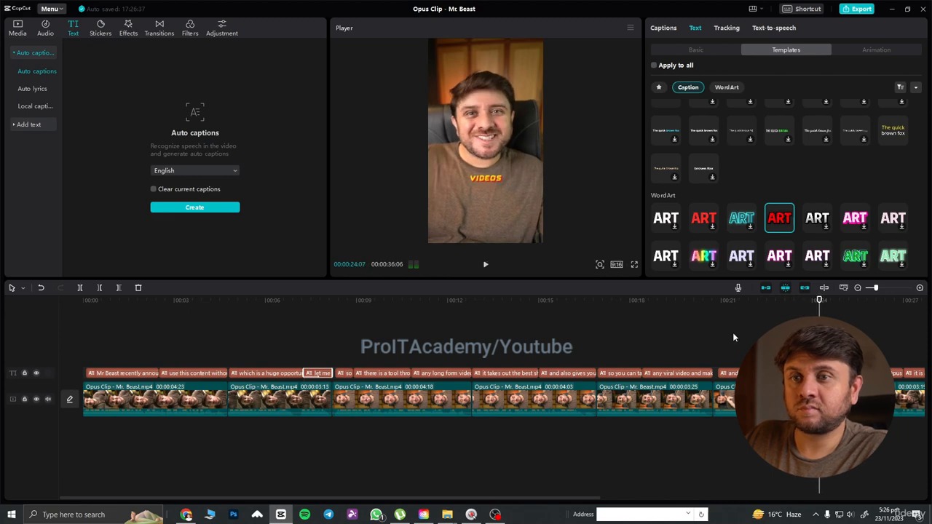
Step: Try two red WordArt styles on the "because they are Mr Beast videos" caption, settling on a light cyan one
left_click(831, 372)
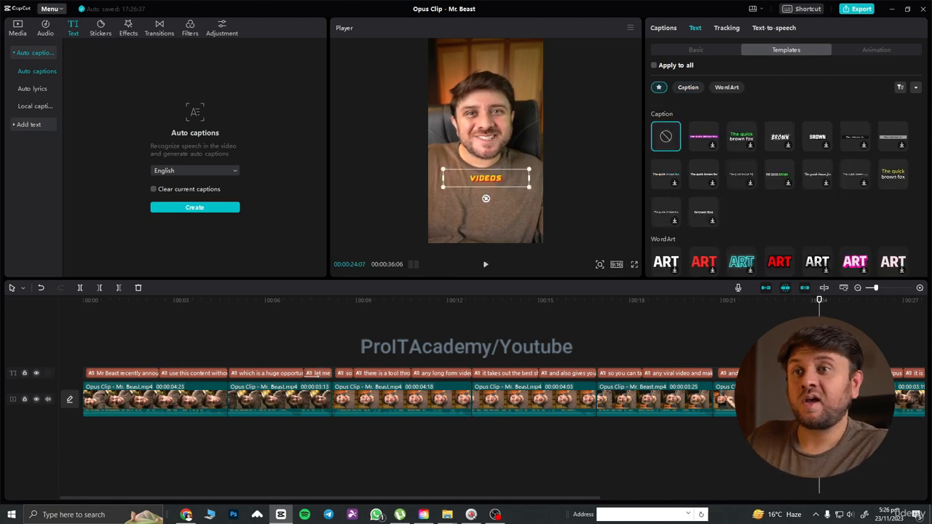
scroll(822, 226, "down", 1)
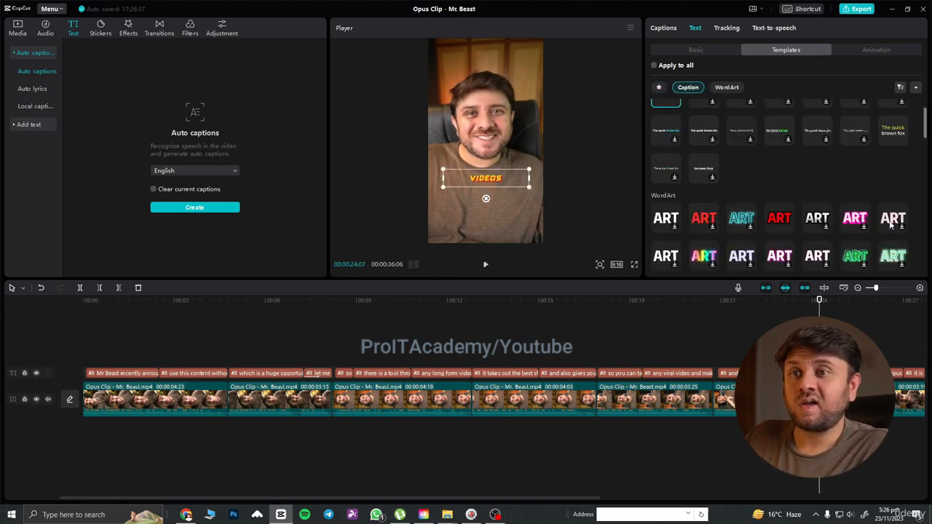
left_click(780, 220)
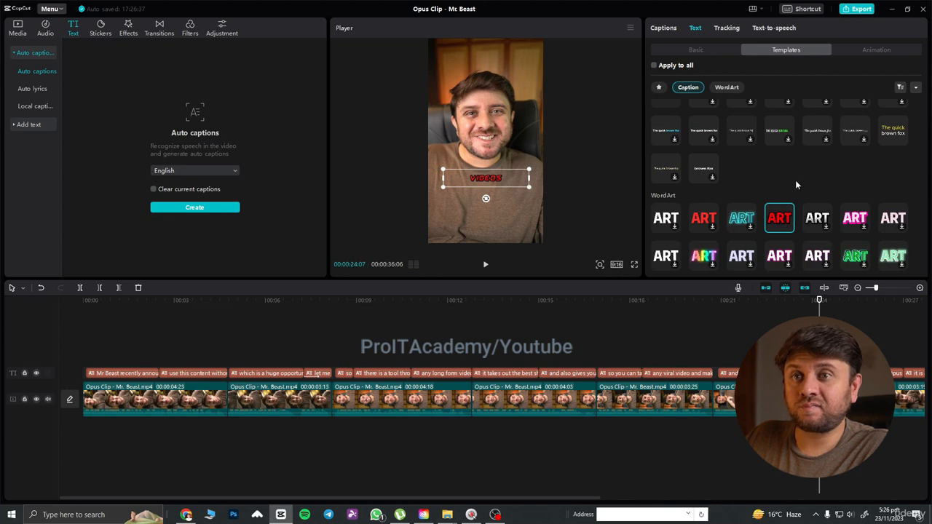
left_click(706, 217)
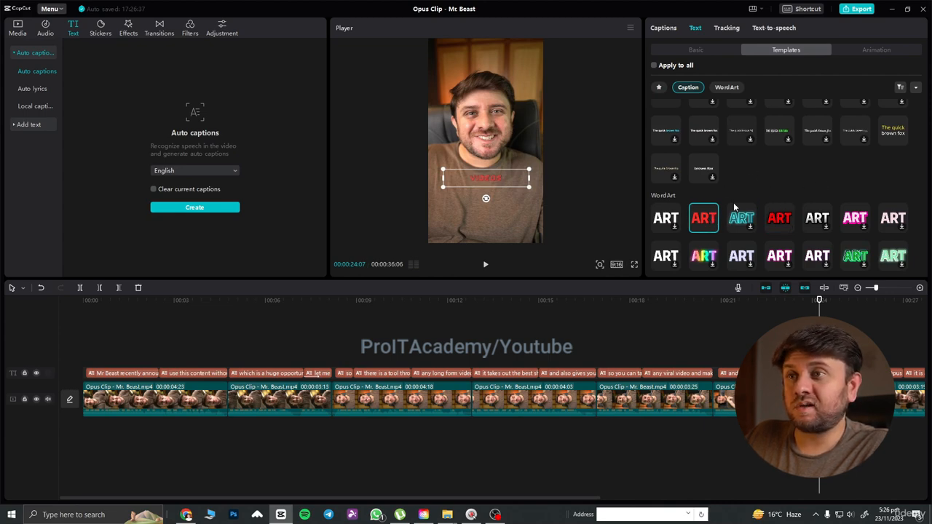
scroll(750, 186, "down", 7)
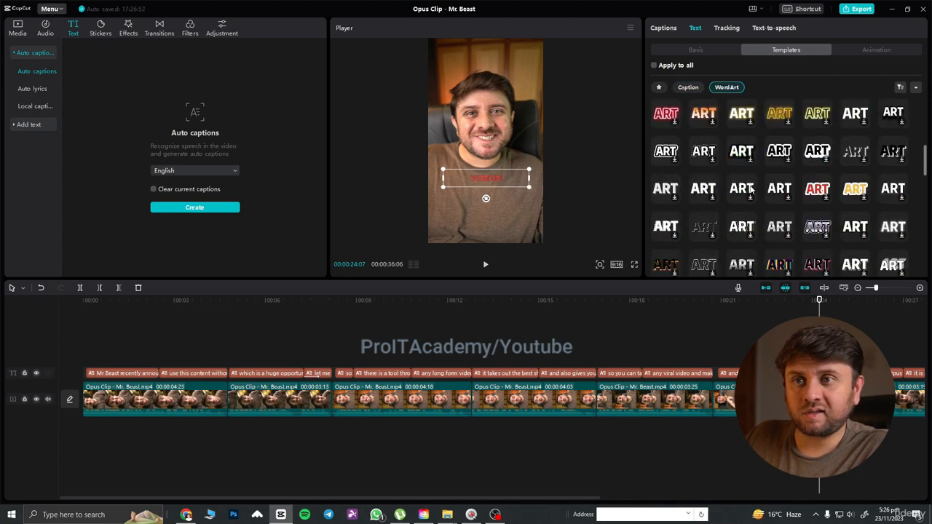
scroll(751, 191, "down", 4)
scroll(751, 190, "down", 1)
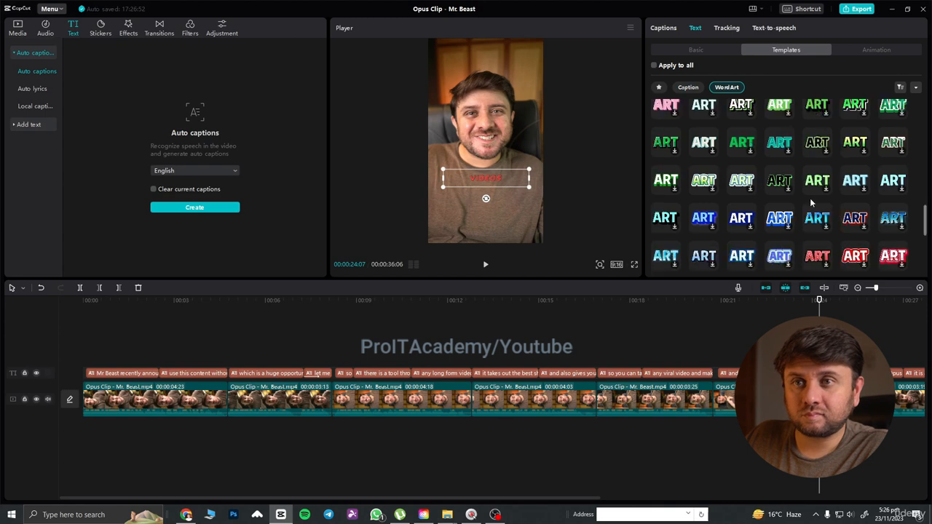
left_click(667, 219)
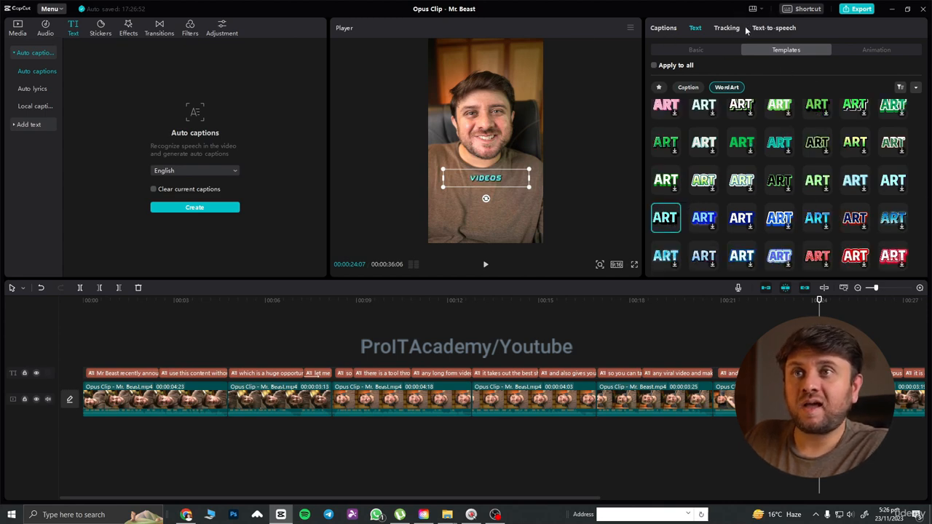
Step: Apply the "Chro...ling" In animation to the "because they are Mr Beast videos" caption and play it back
left_click(881, 50)
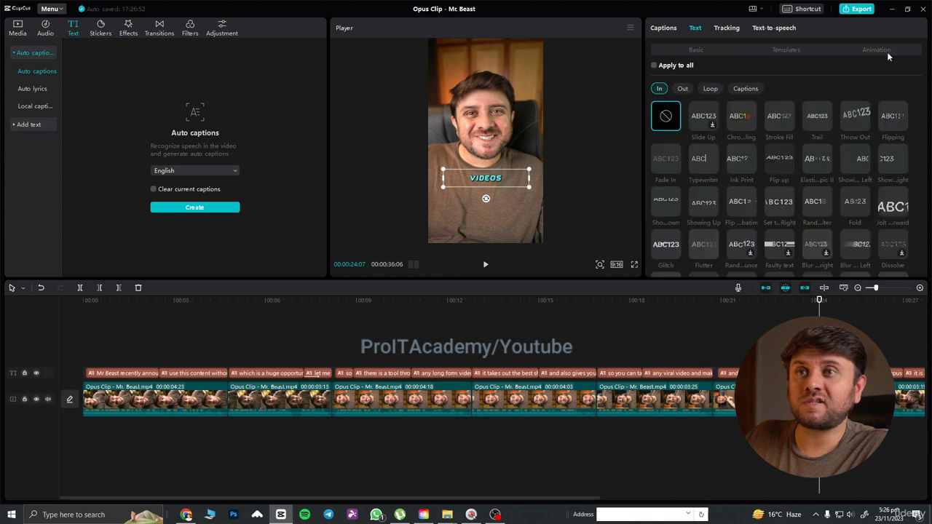
left_click(741, 119)
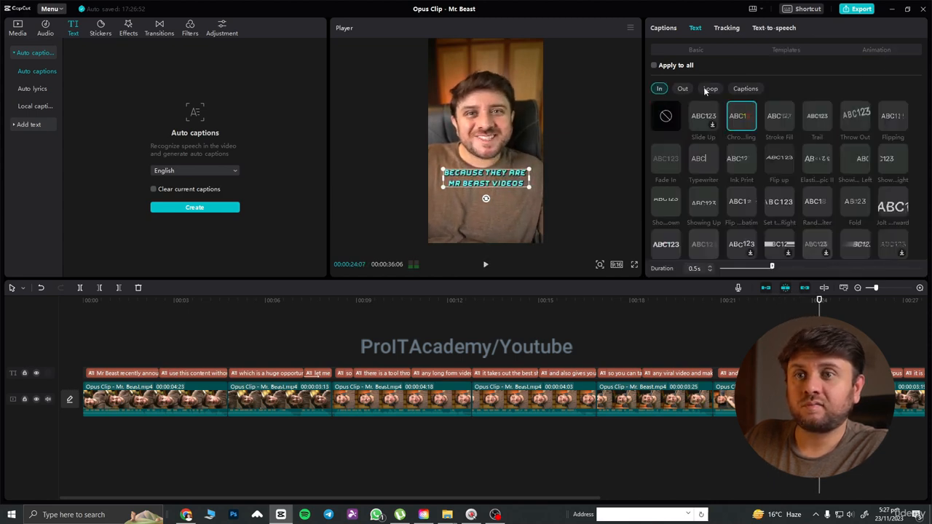
left_click(718, 334)
key("space")
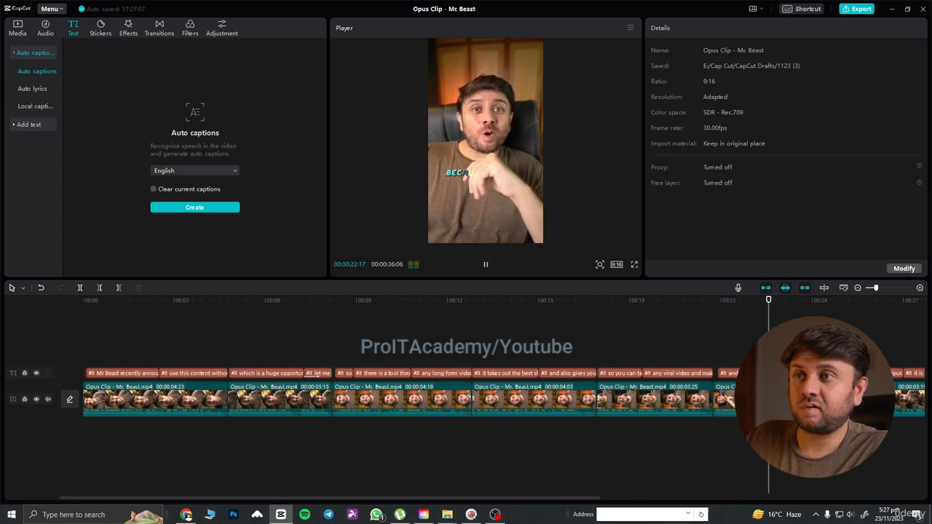
key("space")
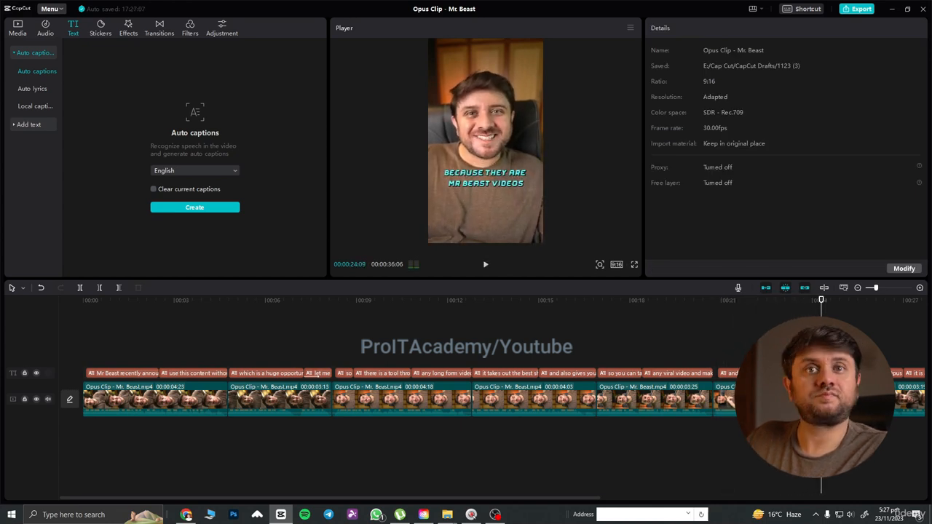
Step: Go back to about 18 seconds in the timeline and select the "so you can take" caption for editing
left_click(755, 335)
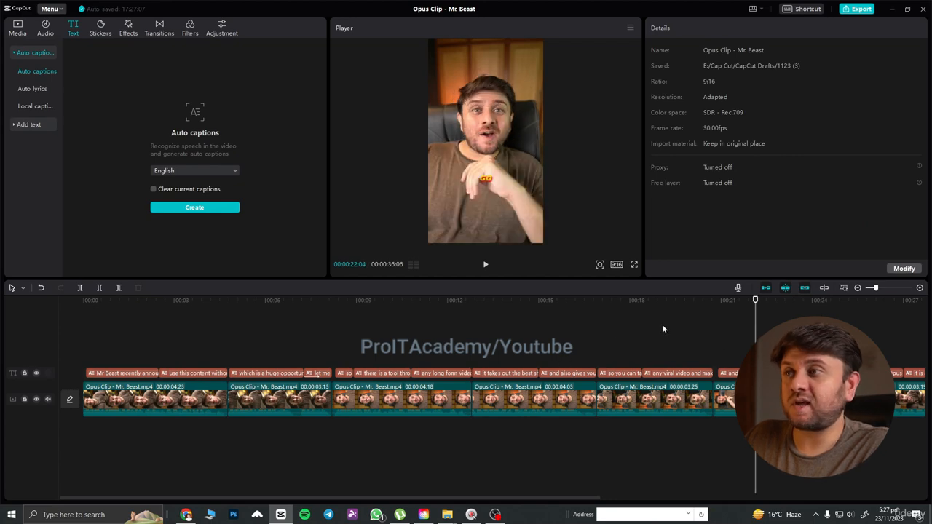
scroll(663, 327, "down", 2)
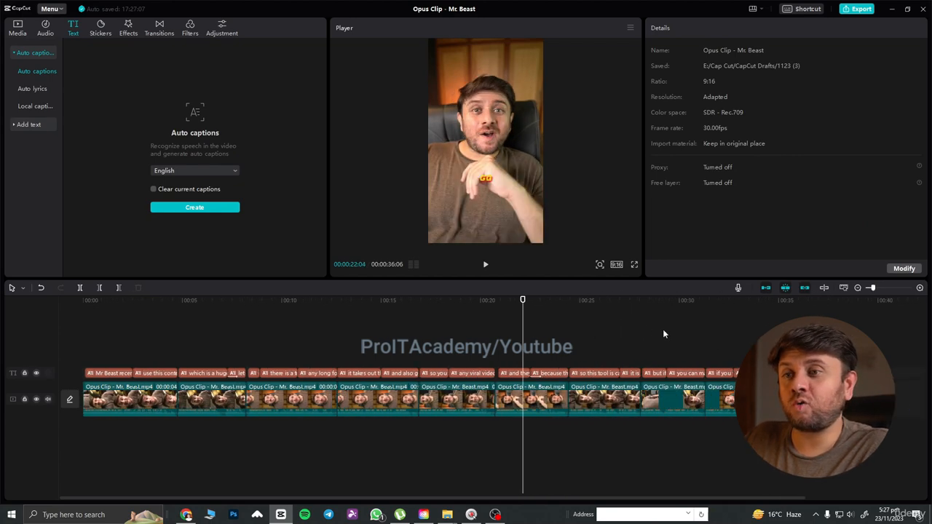
left_click_drag(523, 300, 455, 330)
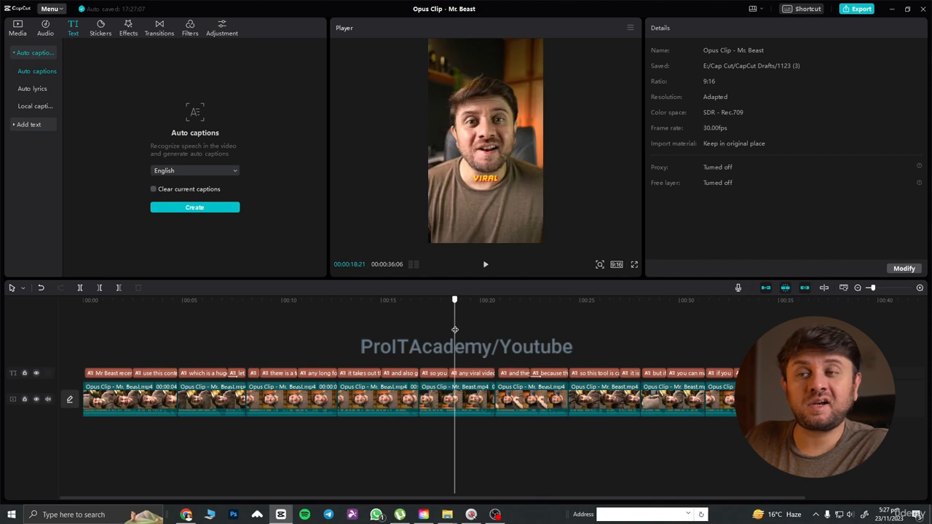
left_click(432, 372)
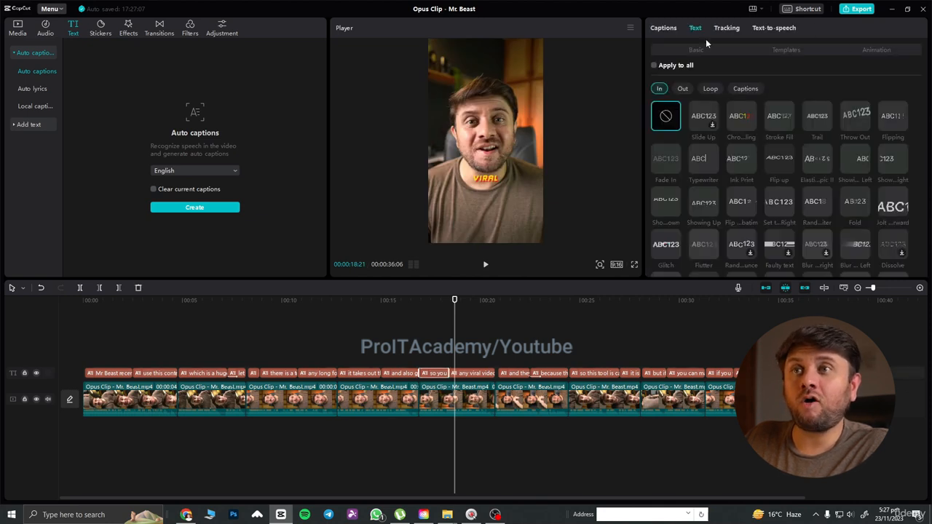